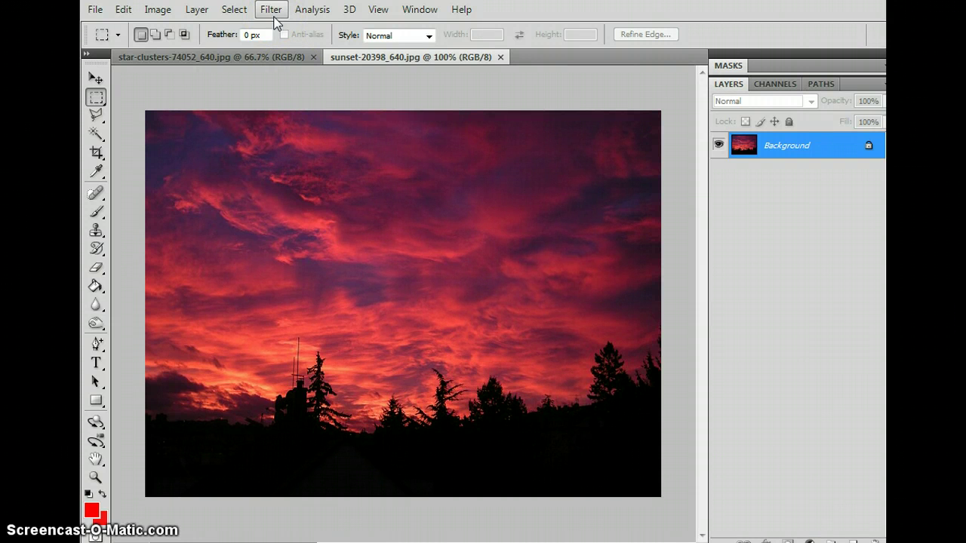
Preview the Artistic effects Colored Pencil, Palette Knife, Neon Glow, Watercolor and Sponge in the Filter Gallery.
left_click(272, 10)
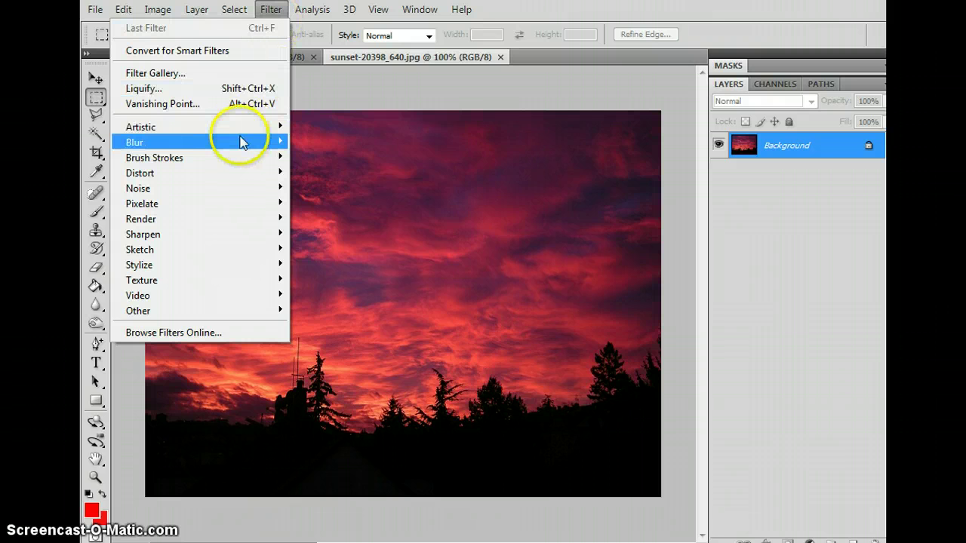
mouse_move(243, 128)
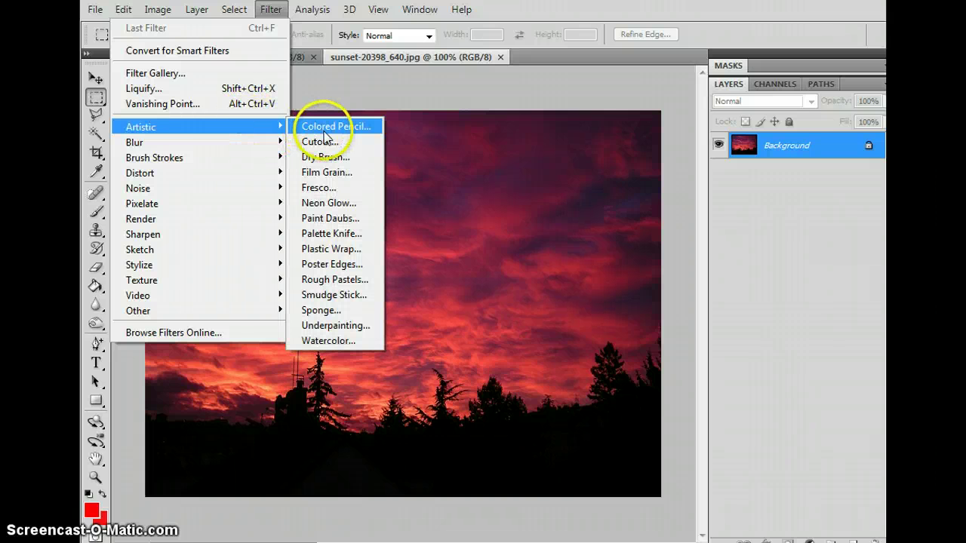
left_click(328, 127)
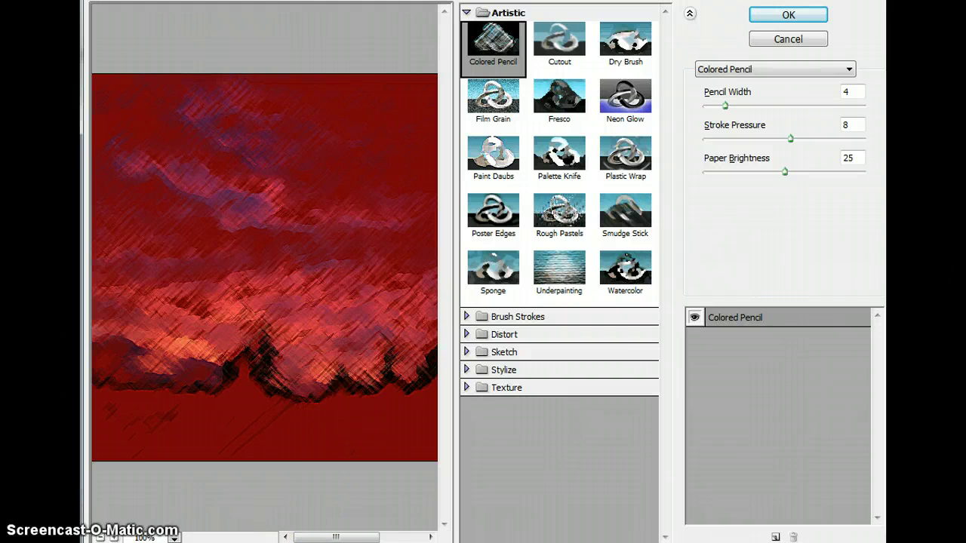
left_click(99, 537)
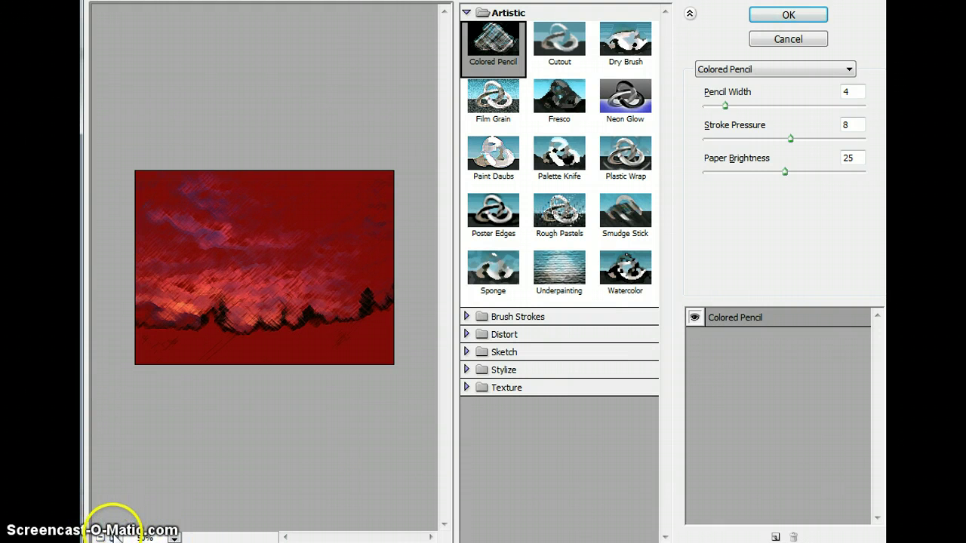
left_click(113, 537)
left_click(571, 154)
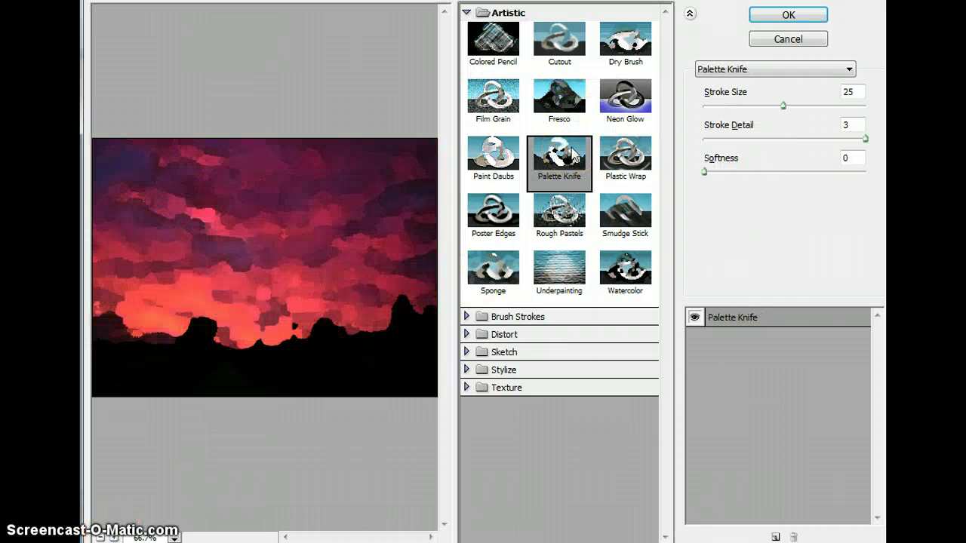
left_click(636, 95)
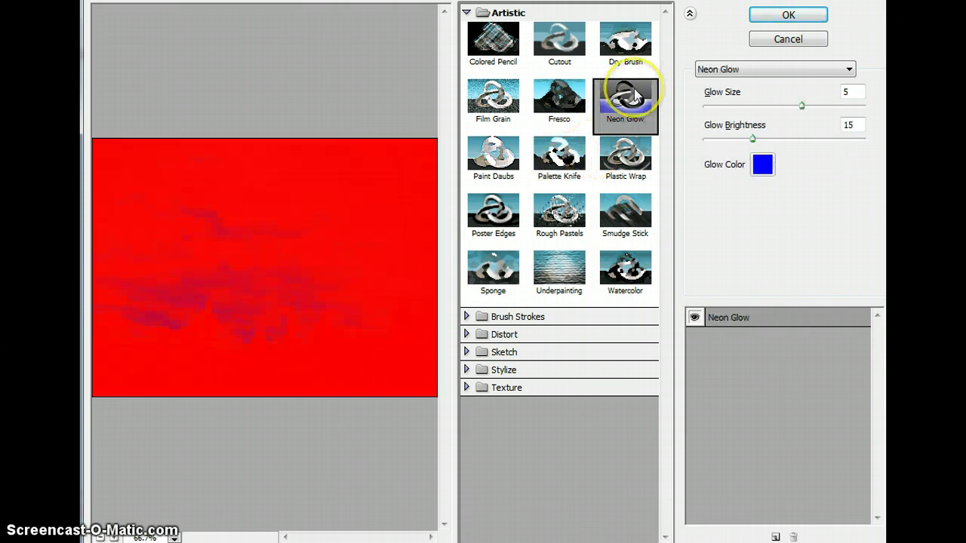
left_click(640, 279)
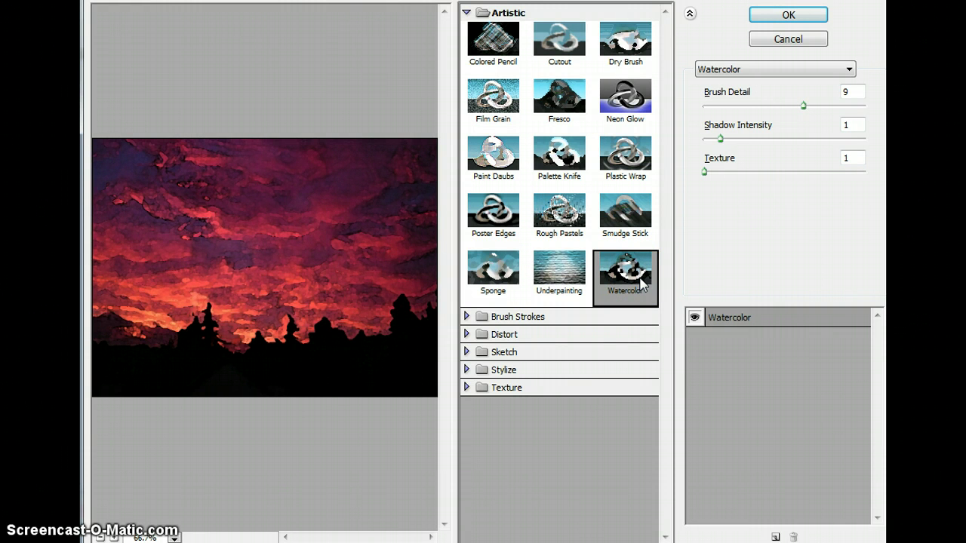
left_click(480, 406)
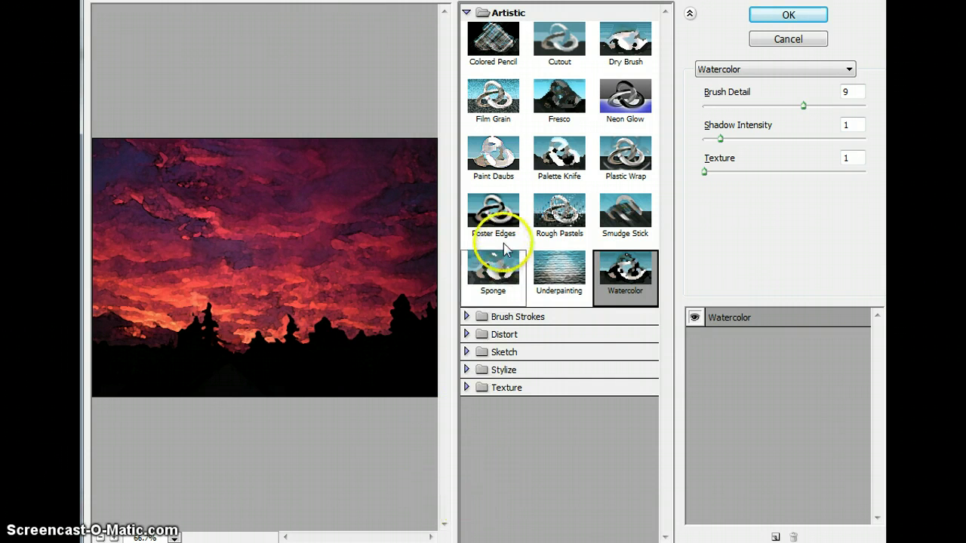
left_click(492, 268)
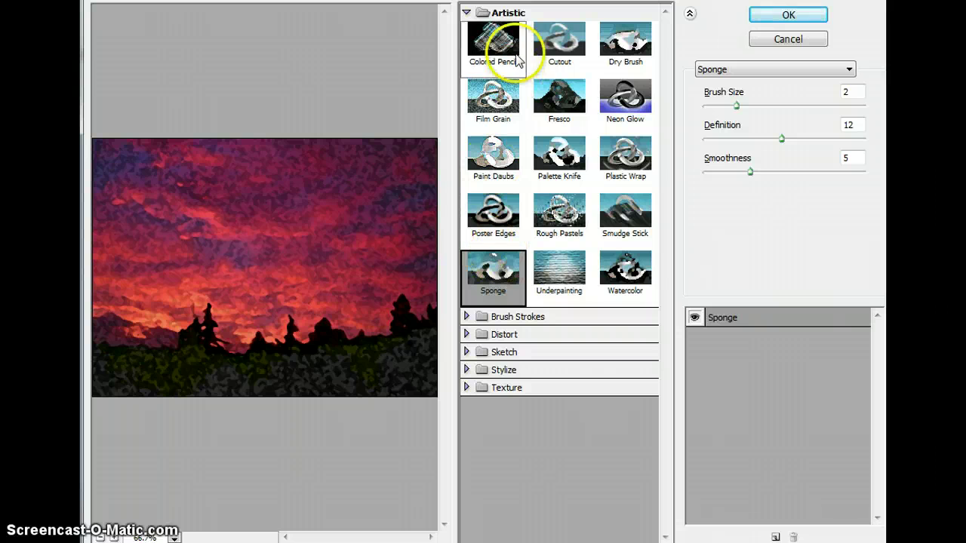
Try the Sketch effects Note Paper, Photocopy, Plaster, Torn Edges and Graphic Pen, then cancel.
left_click(465, 13)
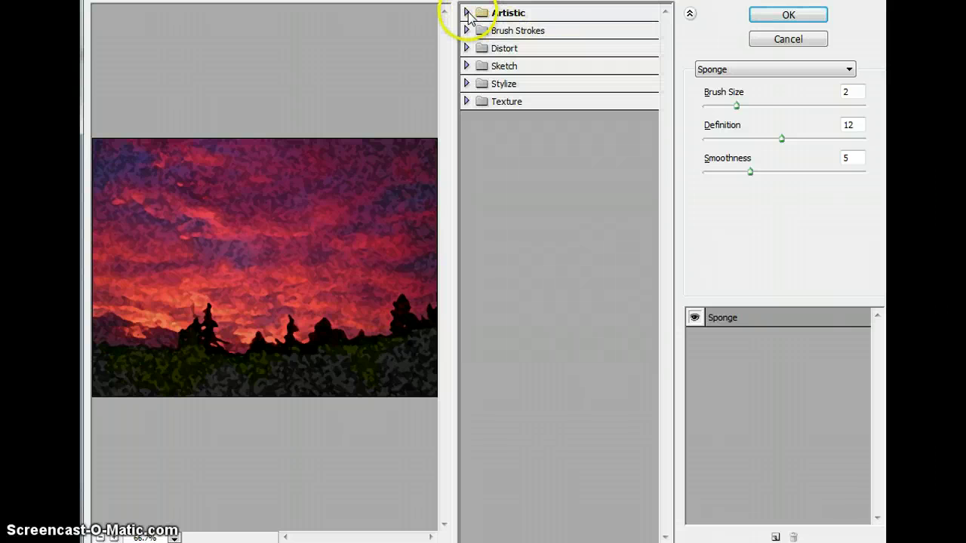
left_click(504, 67)
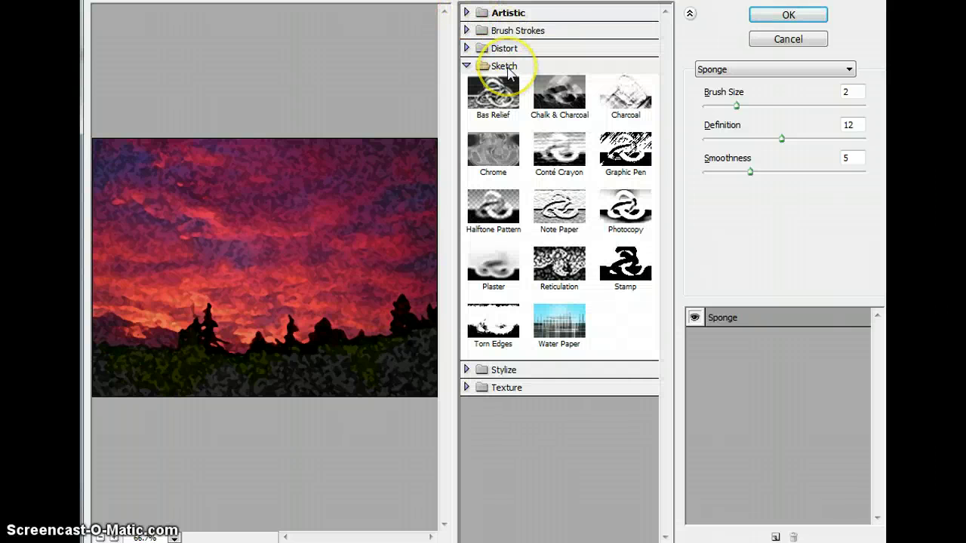
left_click(558, 214)
left_click(631, 216)
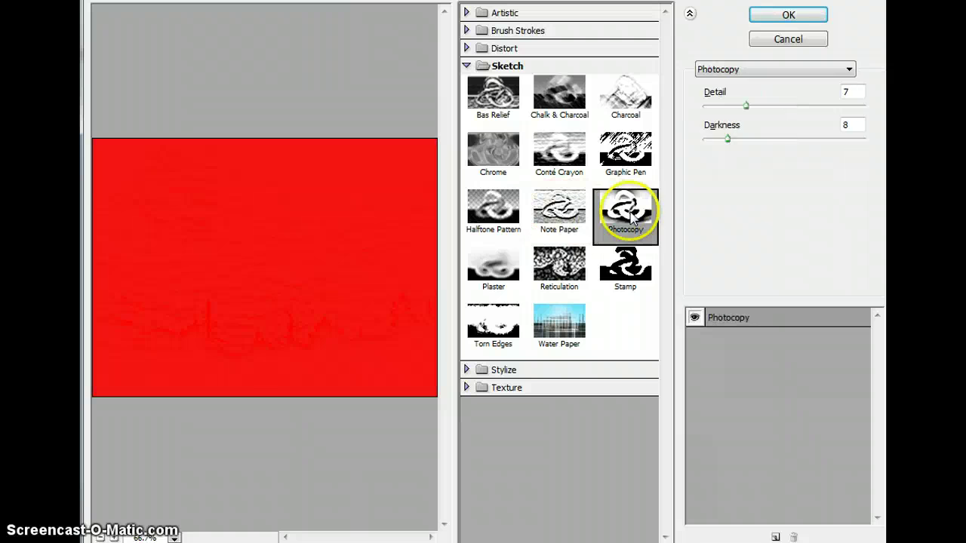
left_click(483, 278)
left_click(488, 319)
left_click(625, 151)
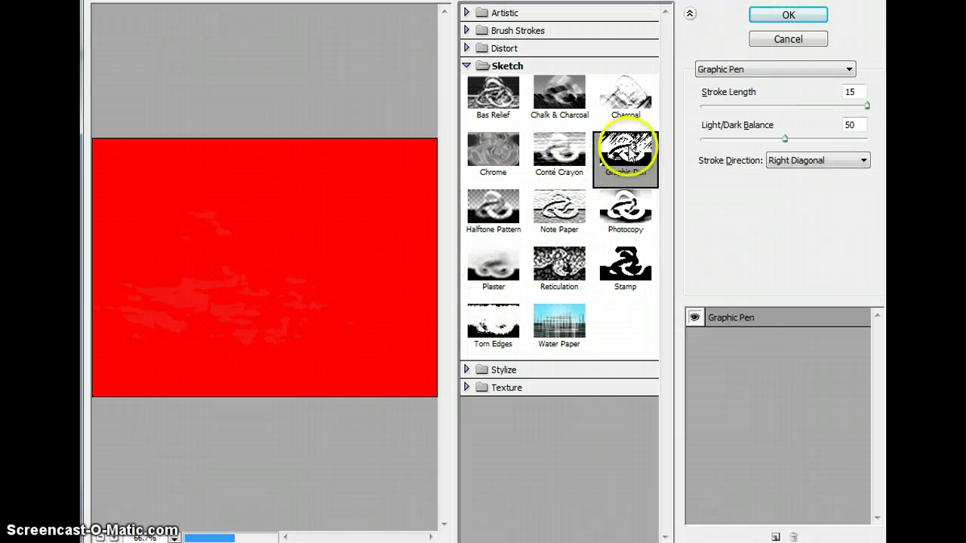
left_click(816, 40)
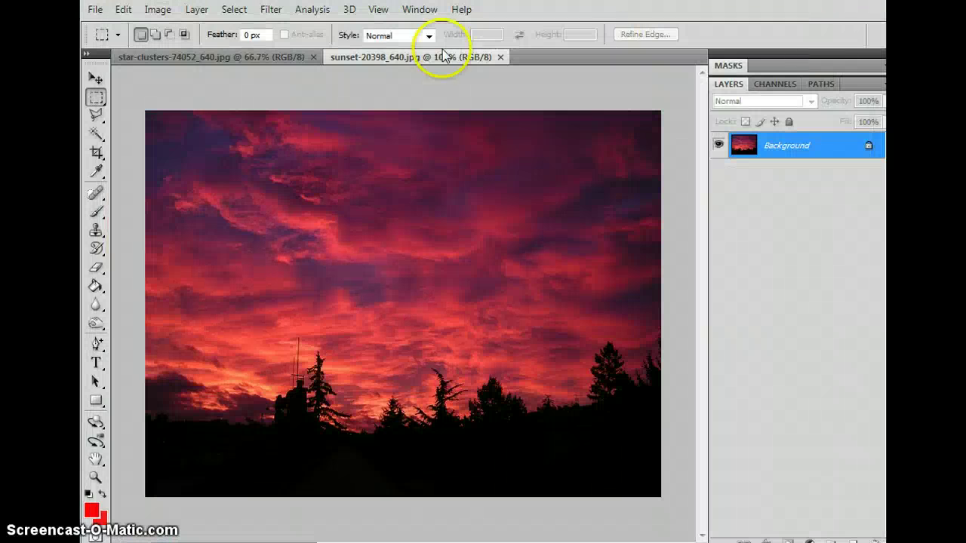
Preview Ocean Ripple at size 9 and magnitude 12, then discard it.
left_click(270, 9)
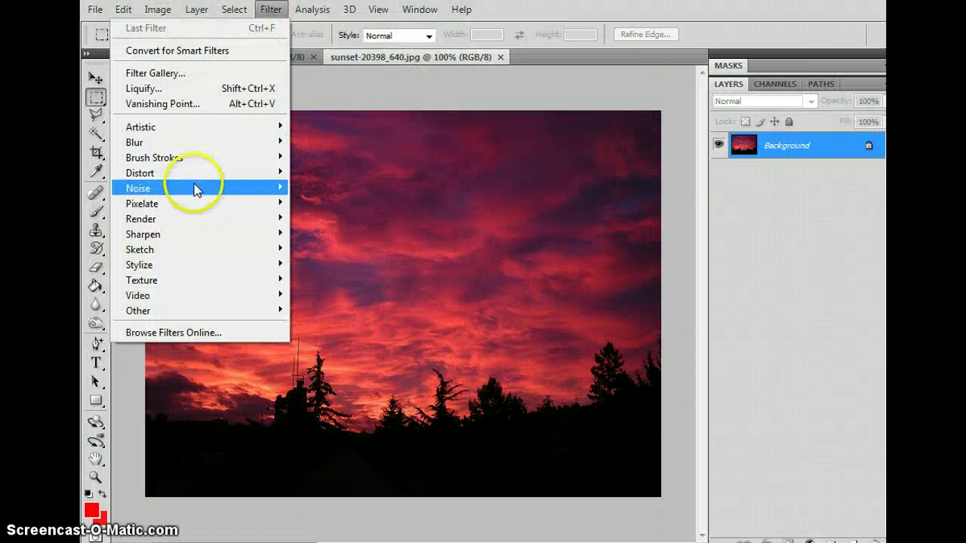
mouse_move(209, 175)
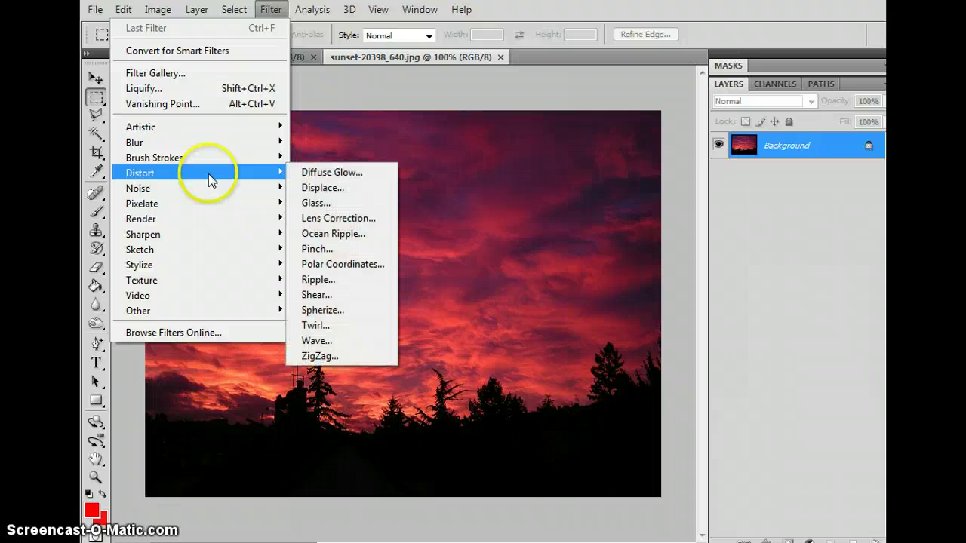
left_click(332, 233)
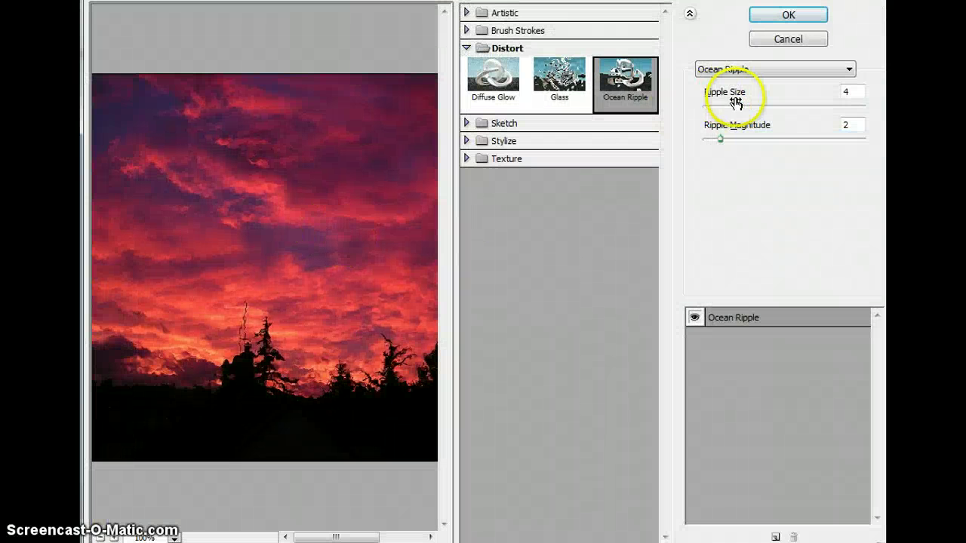
left_click_drag(739, 105, 793, 105)
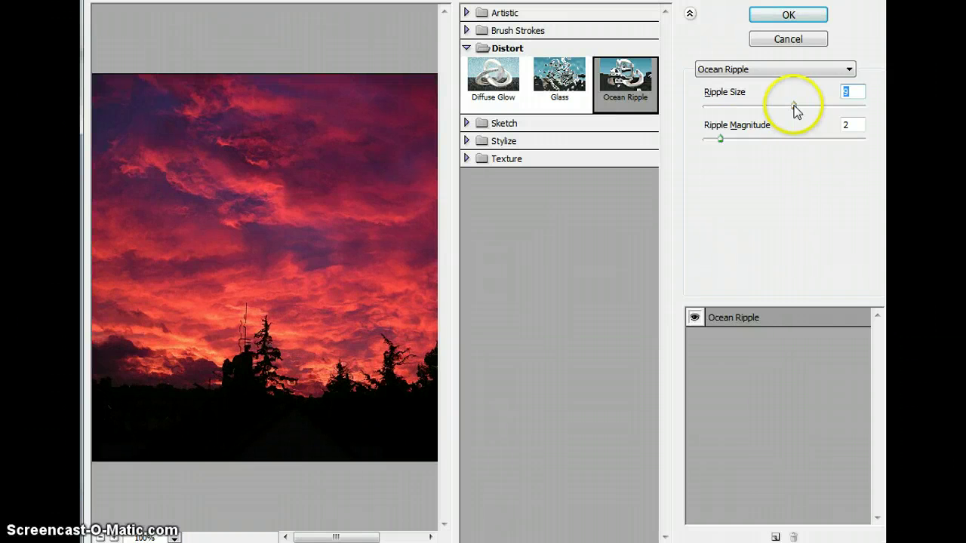
left_click_drag(720, 140, 804, 140)
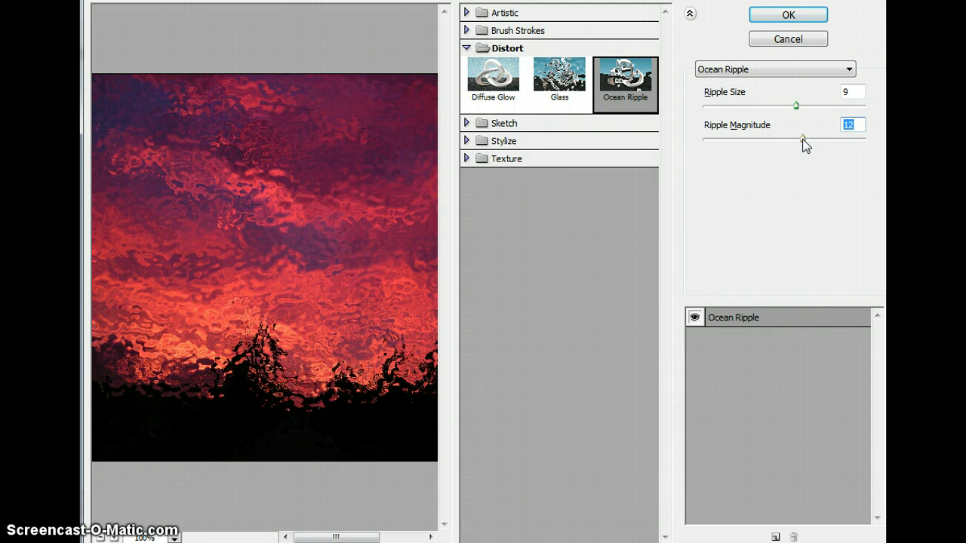
left_click(787, 39)
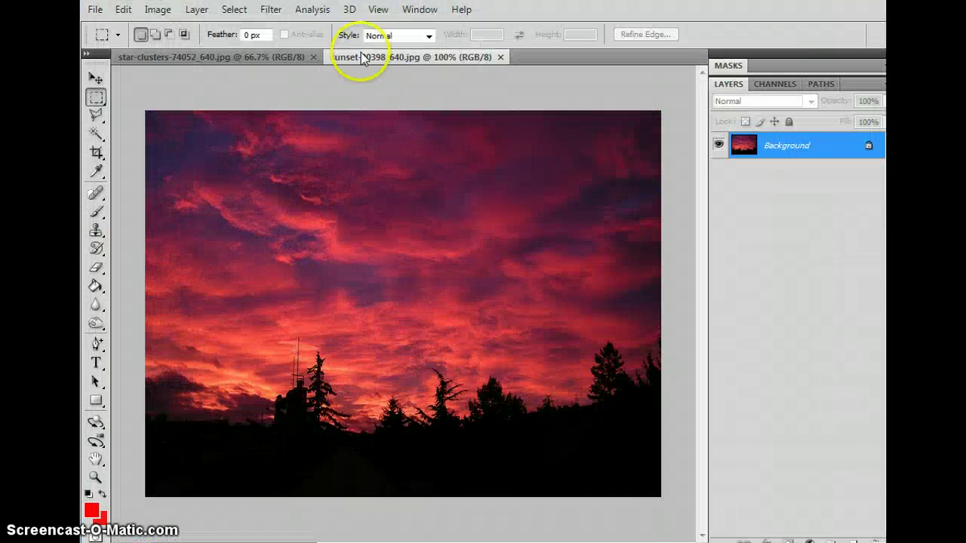
In Liquify, set the Forward Warp brush size to 196 and swirl the sky toward the centre.
left_click(271, 10)
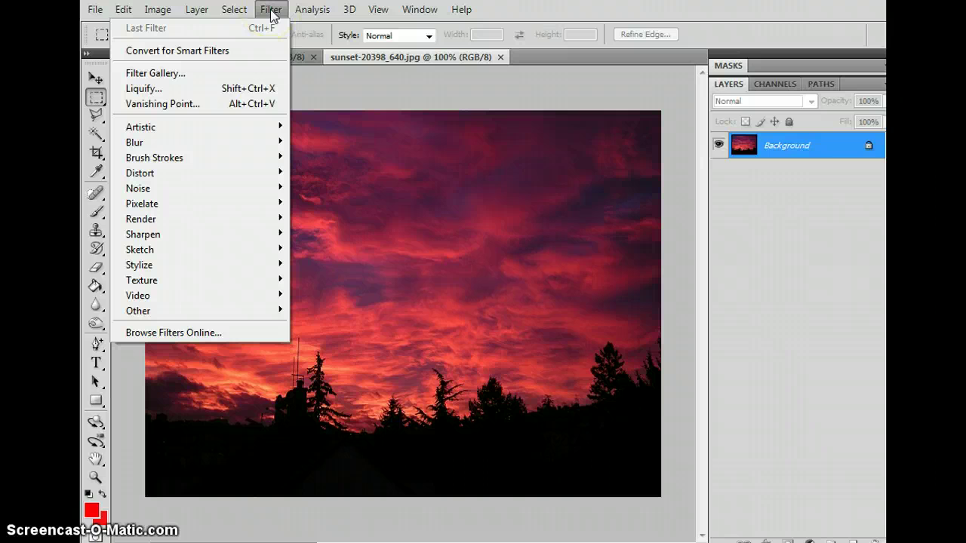
left_click(165, 89)
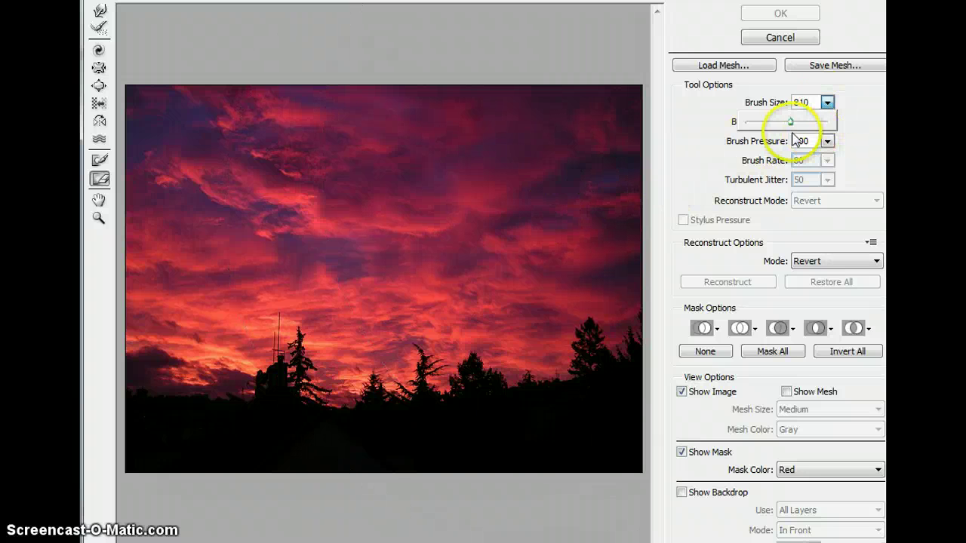
left_click_drag(792, 123, 764, 123)
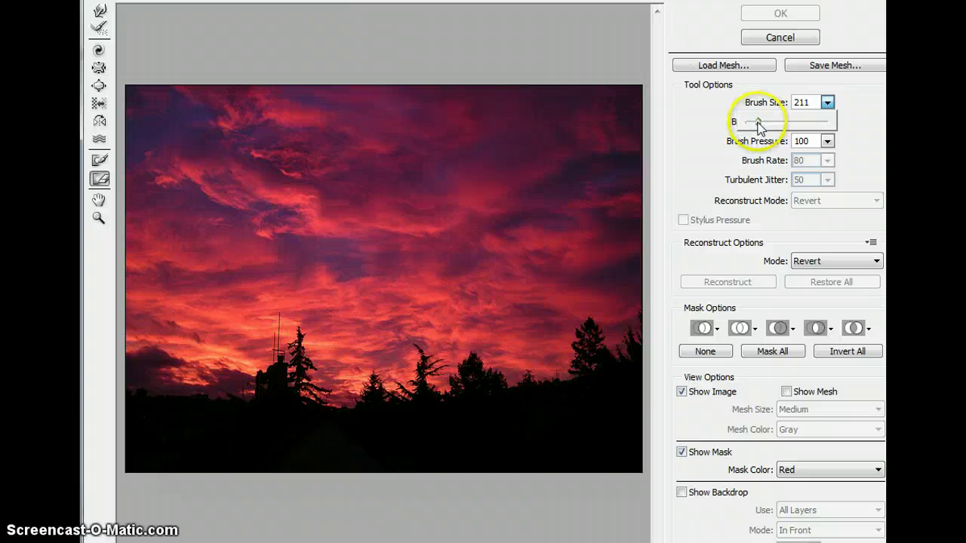
left_click(846, 124)
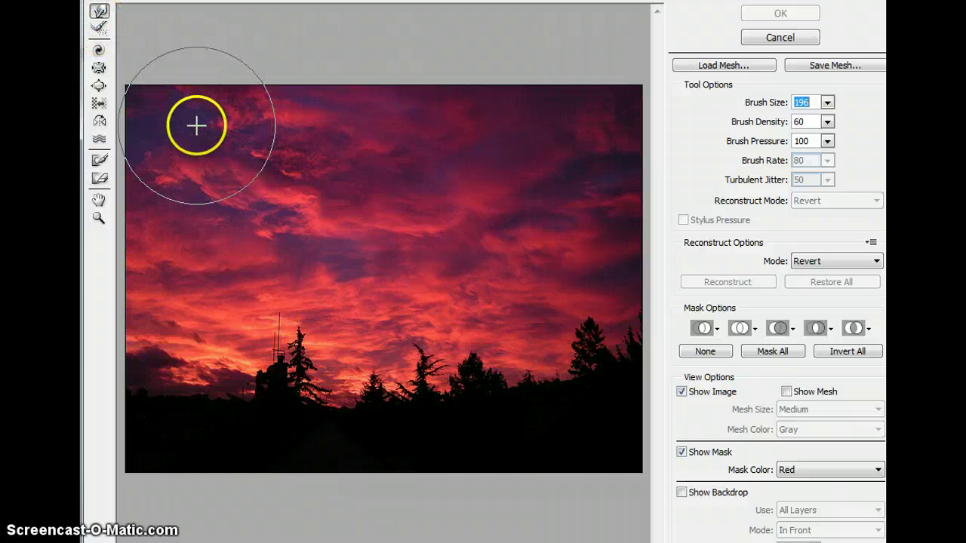
mouse_move(198, 123)
left_mouse_down()
mouse_move(237, 154)
mouse_move(285, 138)
mouse_move(361, 237)
mouse_move(197, 352)
mouse_move(373, 348)
mouse_move(399, 230)
mouse_move(485, 412)
mouse_move(562, 399)
mouse_move(530, 133)
mouse_move(599, 301)
mouse_move(568, 185)
mouse_move(352, 244)
mouse_move(379, 431)
mouse_move(483, 443)
mouse_move(512, 314)
mouse_move(449, 149)
mouse_move(275, 101)
mouse_move(118, 125)
mouse_move(147, 54)
mouse_move(537, 159)
mouse_move(523, 219)
left_mouse_up()
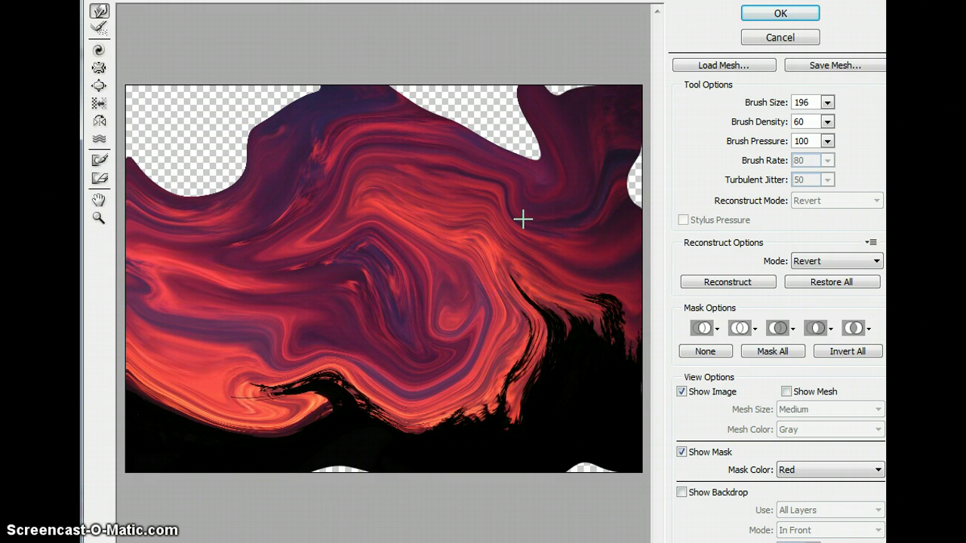
Undo the warp, set brush density to 19, and swirl the clouds and trees across the sky.
key("ctrl+z")
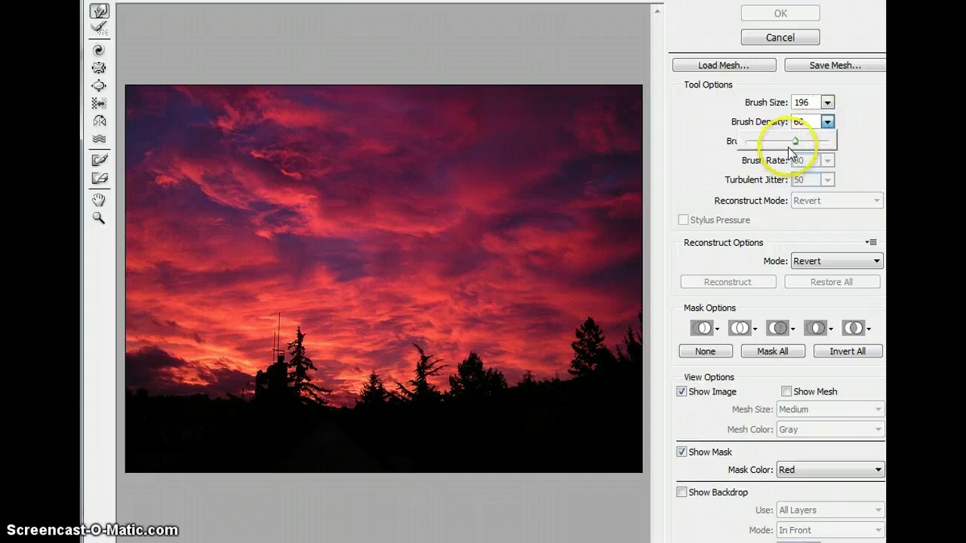
mouse_move(798, 146)
left_mouse_down()
mouse_move(763, 144)
mouse_move(823, 145)
mouse_move(764, 147)
left_mouse_up()
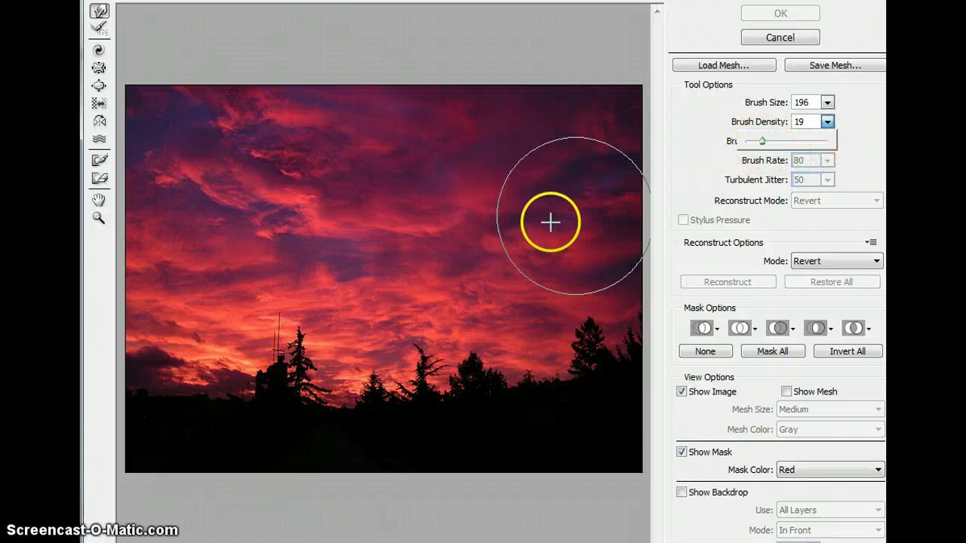
left_click(490, 200)
mouse_move(324, 233)
left_mouse_down()
mouse_move(289, 359)
mouse_move(460, 287)
mouse_move(481, 295)
mouse_move(505, 356)
mouse_move(358, 350)
mouse_move(296, 196)
mouse_move(248, 161)
left_mouse_up()
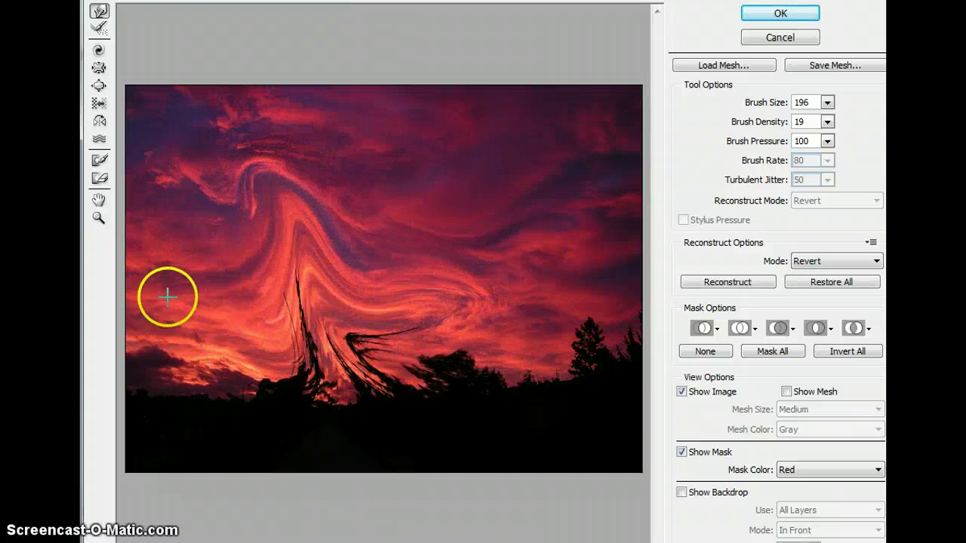
mouse_move(160, 305)
left_mouse_down()
mouse_move(249, 405)
mouse_move(315, 202)
mouse_move(449, 271)
left_mouse_up()
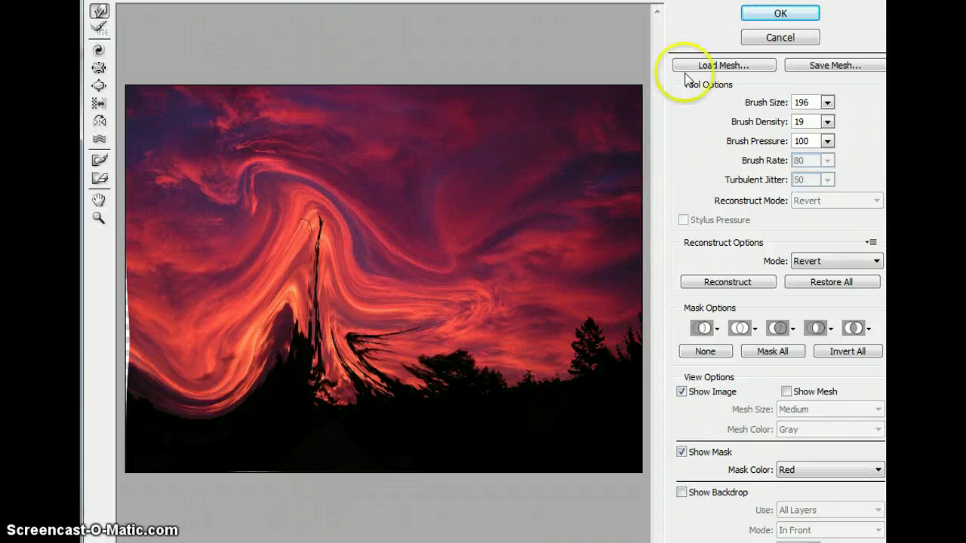
Reconstruct the warp twice, then Restore All back to the original photo.
left_click(751, 283)
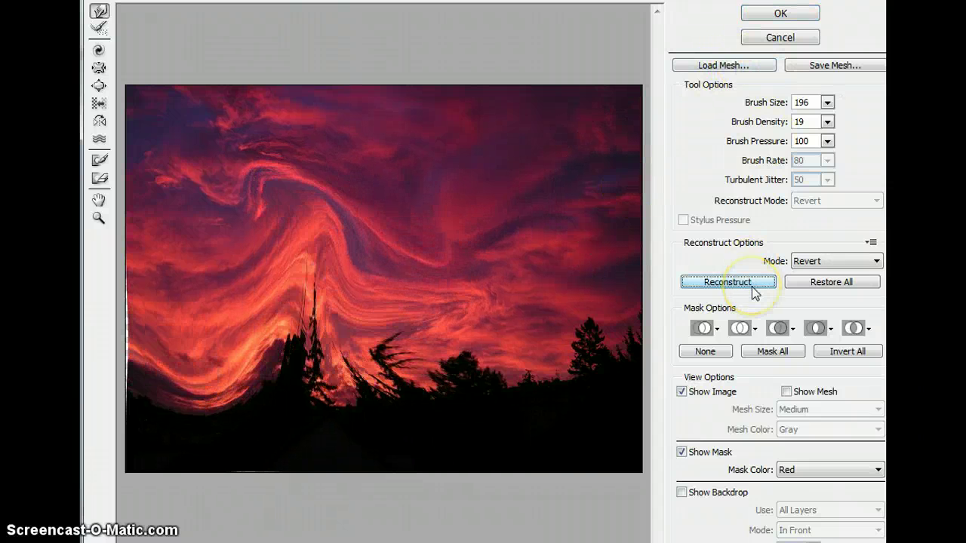
left_click(761, 286)
left_click(802, 284)
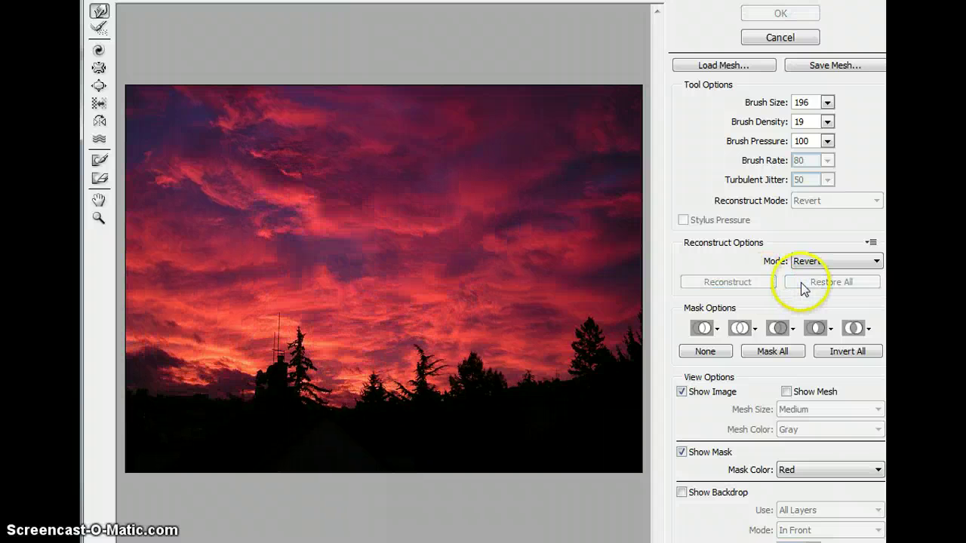
With the Bloat Tool at density 59, bulge the central clouds, dark tree and upper-left clouds.
left_click(98, 68)
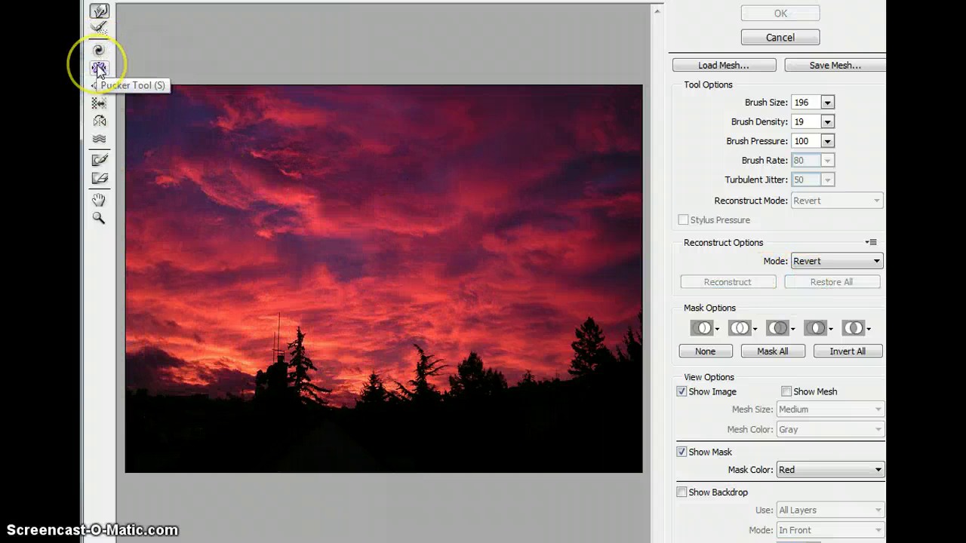
left_click(99, 85)
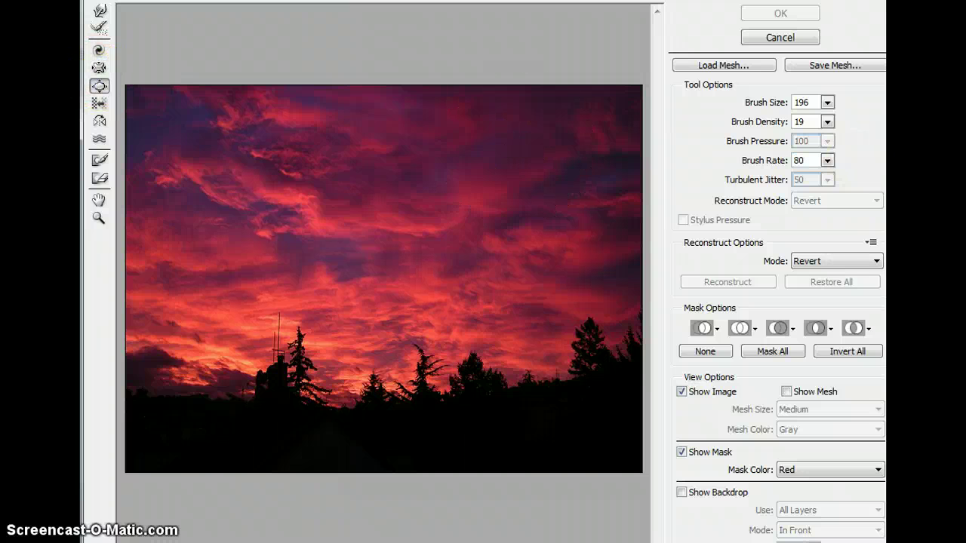
mouse_move(834, 127)
left_mouse_down()
mouse_move(787, 146)
mouse_move(797, 147)
left_mouse_up()
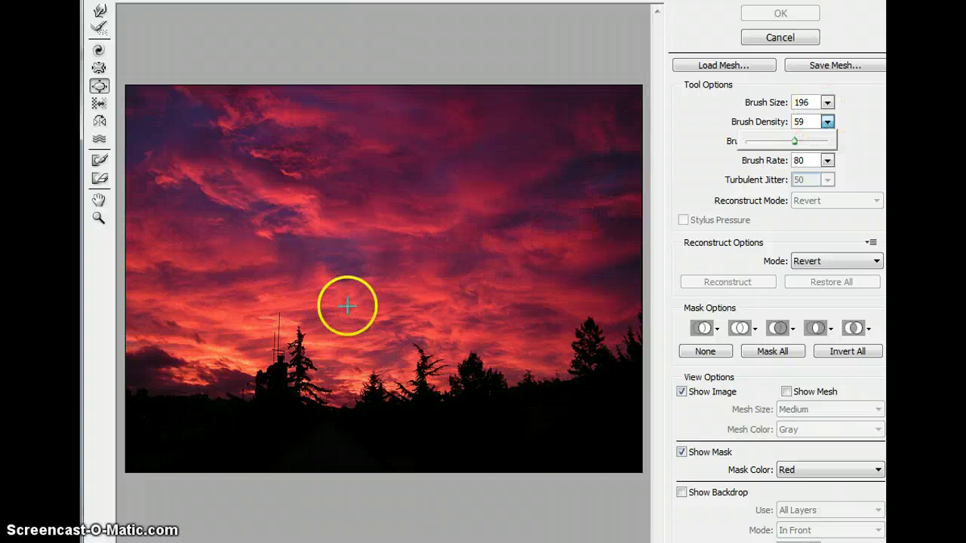
left_click_drag(320, 319, 321, 317)
mouse_move(479, 366)
left_mouse_down()
mouse_move(483, 352)
mouse_move(483, 362)
left_mouse_up()
left_click_drag(261, 227, 231, 209)
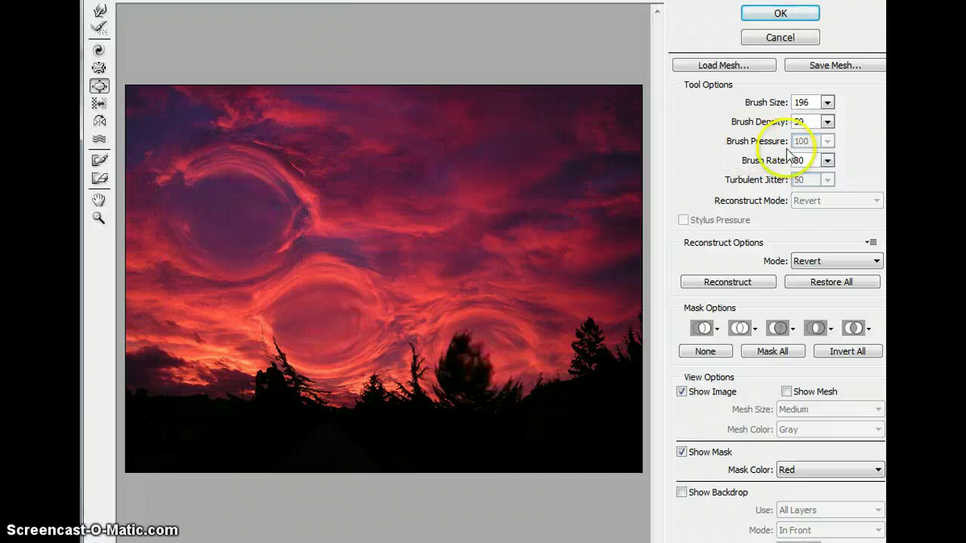
Bloat the whole sky with a 930 brush, Restore All, then shrink the brush to 286.
left_click(828, 103)
left_click_drag(756, 122, 797, 122)
left_click_drag(409, 182, 412, 206)
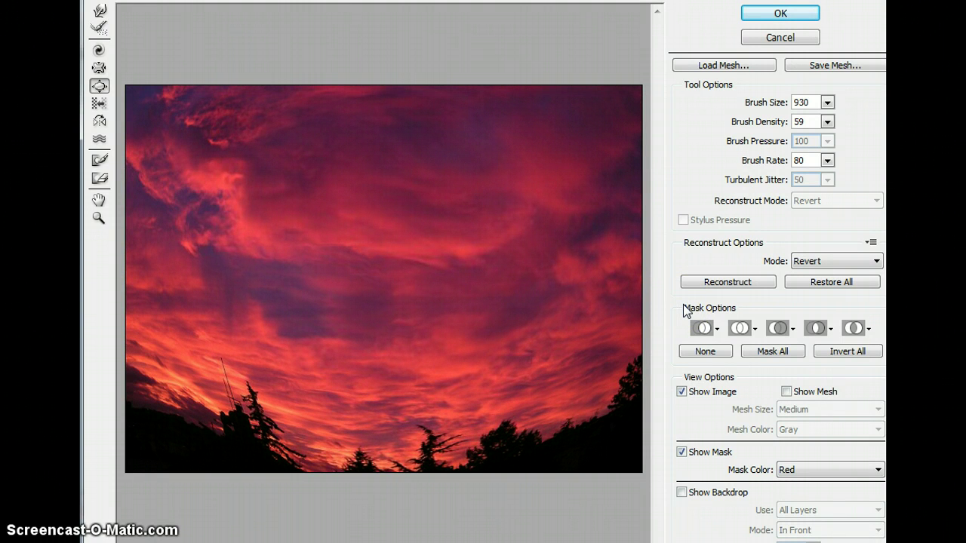
left_click(805, 285)
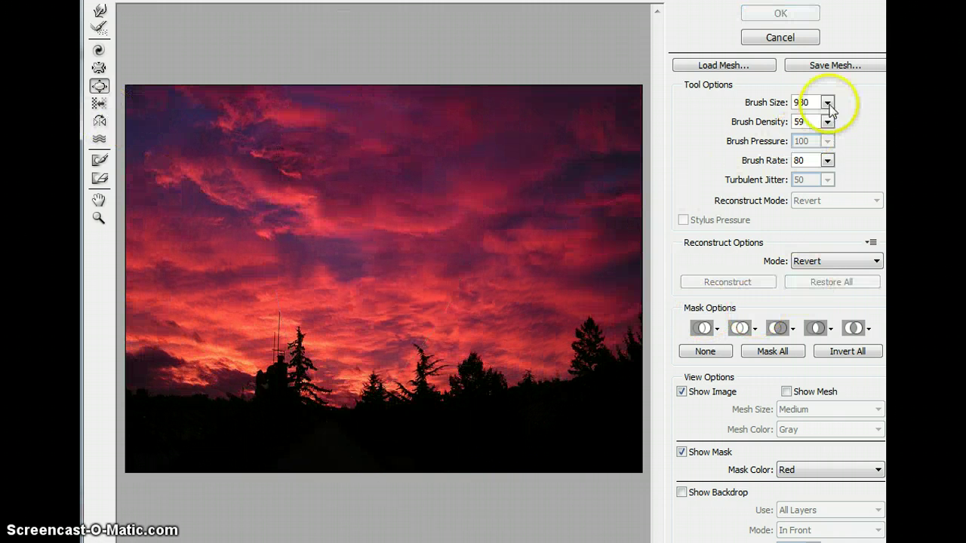
left_click_drag(799, 126, 769, 126)
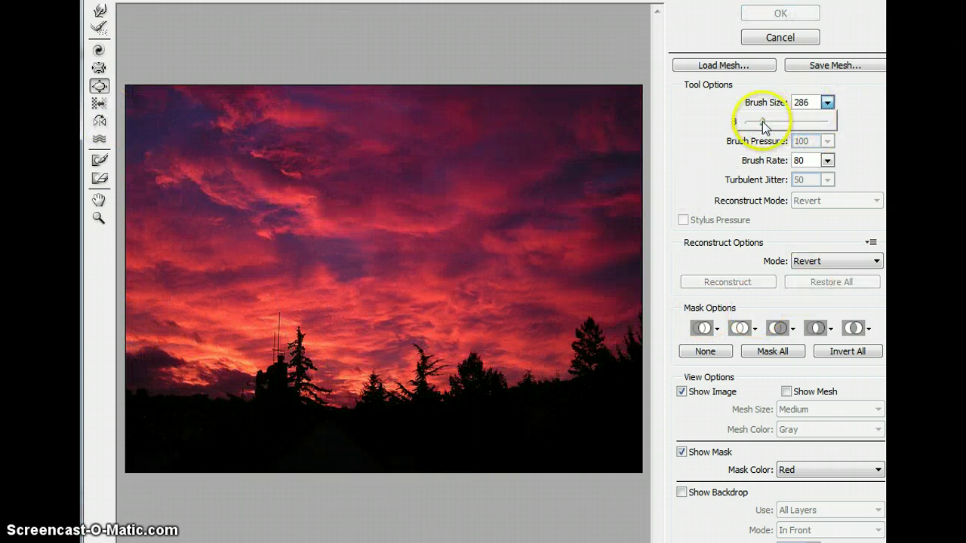
left_click(98, 68)
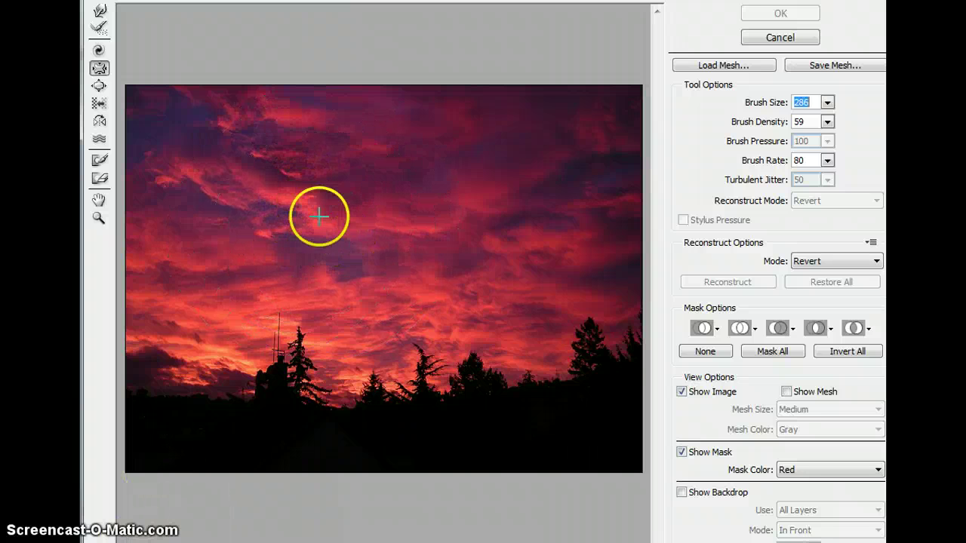
left_click_drag(312, 235, 350, 259)
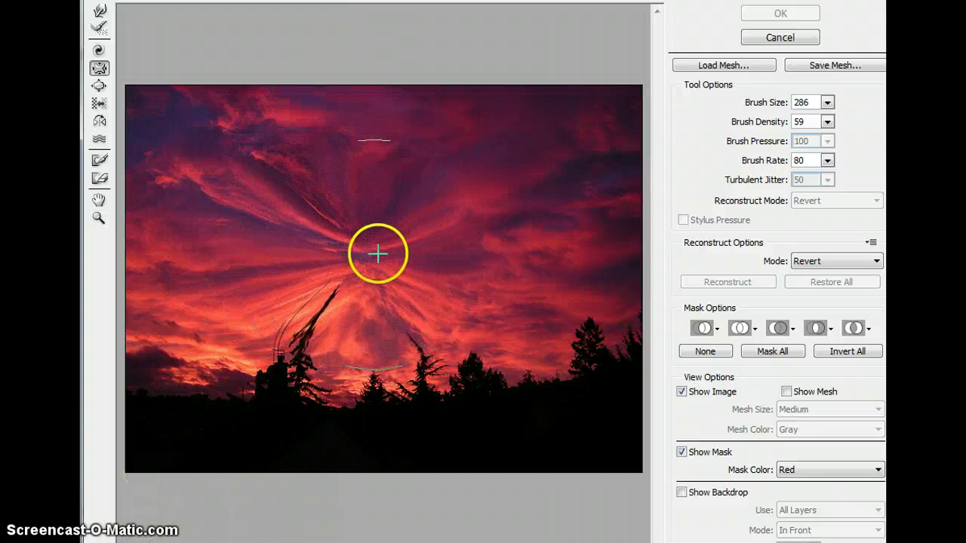
left_click_drag(384, 253, 407, 248)
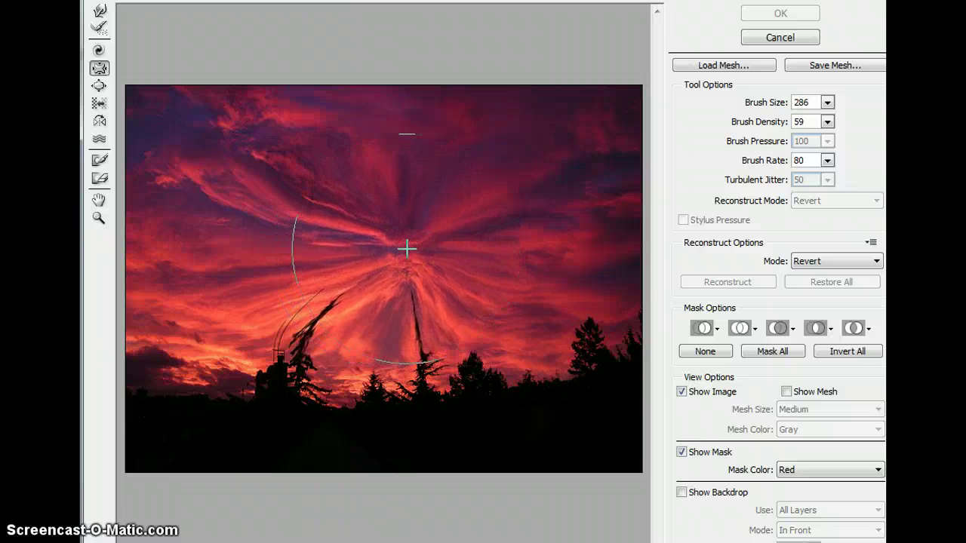
left_click_drag(233, 237, 222, 238)
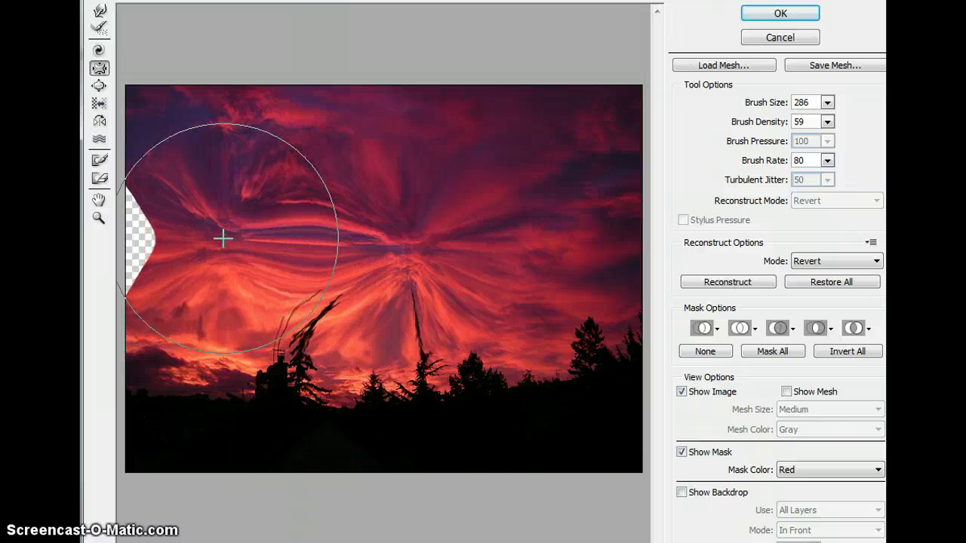
mouse_move(278, 298)
left_mouse_down()
mouse_move(223, 204)
mouse_move(226, 234)
mouse_move(285, 318)
mouse_move(291, 174)
mouse_move(307, 149)
mouse_move(465, 228)
mouse_move(495, 273)
mouse_move(500, 246)
mouse_move(500, 262)
mouse_move(437, 318)
mouse_move(379, 293)
mouse_move(416, 336)
mouse_move(503, 353)
mouse_move(532, 383)
mouse_move(462, 385)
mouse_move(350, 245)
mouse_move(164, 107)
left_mouse_up()
mouse_move(433, 326)
left_mouse_down()
mouse_move(469, 180)
mouse_move(516, 123)
mouse_move(471, 370)
mouse_move(590, 240)
mouse_move(618, 133)
left_mouse_up()
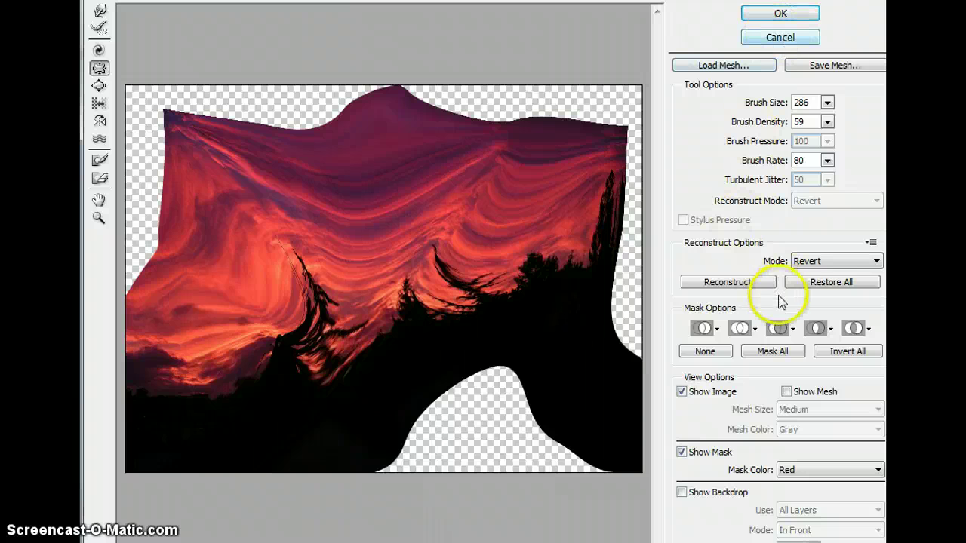
left_click(807, 285)
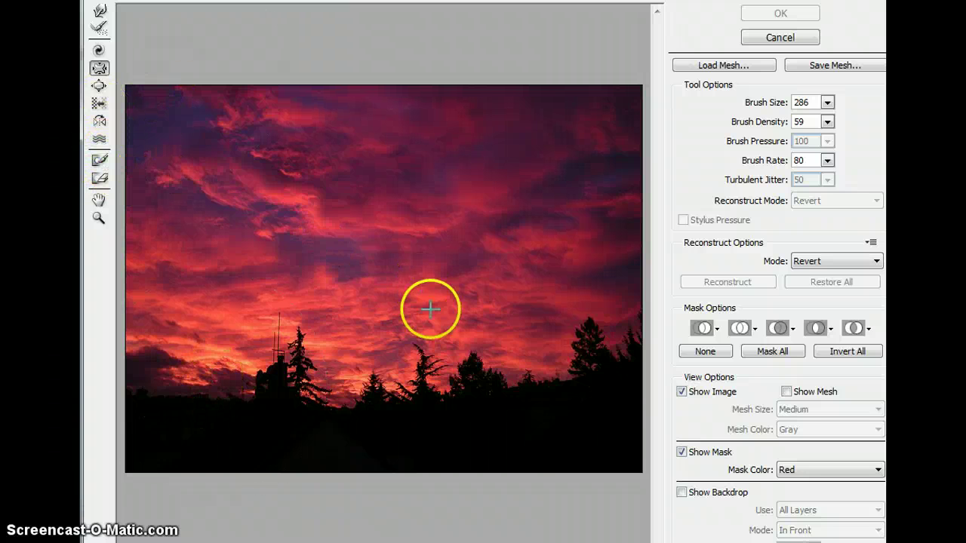
Paint a freeze mask over the tree tower area and the dark lower-left corner.
left_click(101, 160)
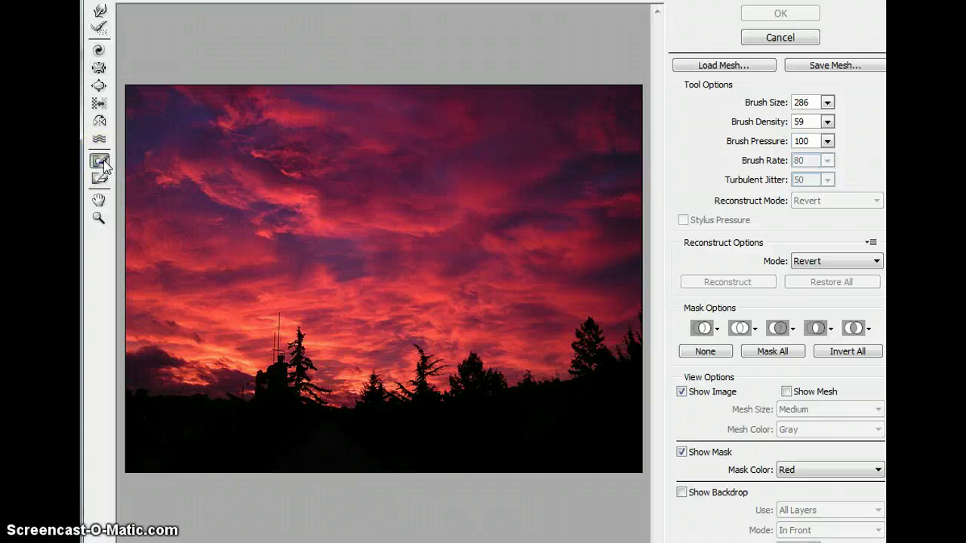
mouse_move(327, 356)
left_mouse_down()
mouse_move(276, 332)
mouse_move(278, 302)
mouse_move(411, 377)
mouse_move(476, 370)
left_mouse_up()
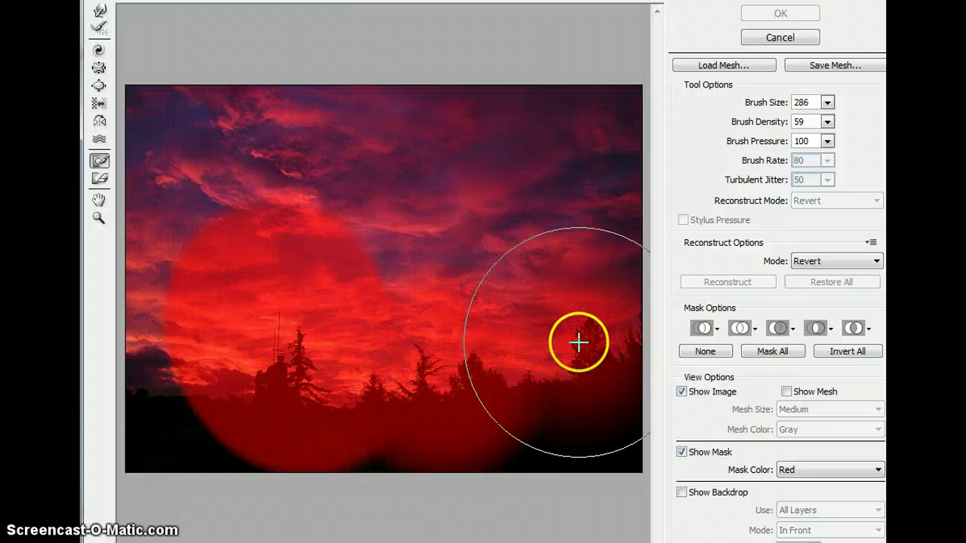
mouse_move(161, 376)
left_mouse_down()
mouse_move(179, 394)
mouse_move(166, 385)
left_mouse_up()
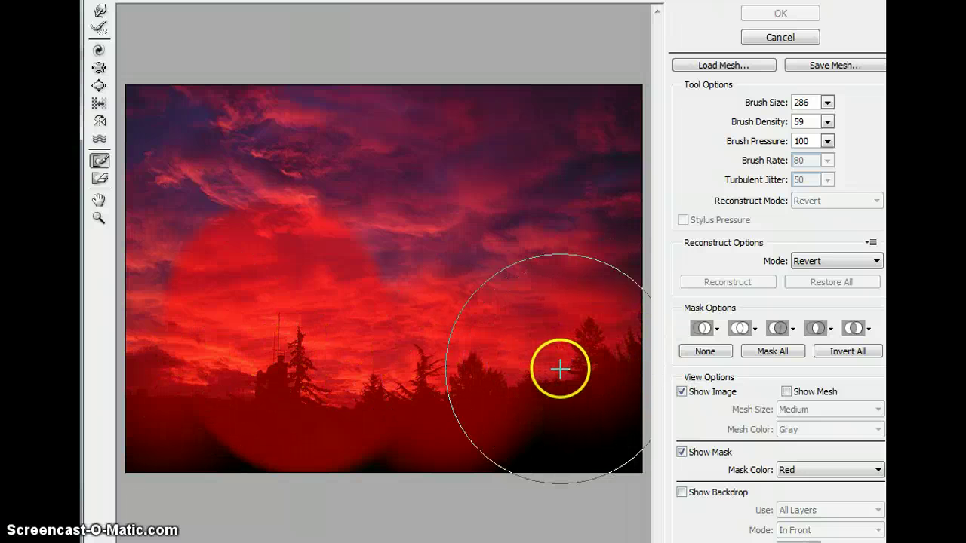
Pucker the unfrozen upper-left sky inward, pushing its edge further in.
left_click(100, 68)
mouse_move(272, 199)
left_mouse_down()
mouse_move(216, 176)
mouse_move(196, 135)
mouse_move(268, 97)
mouse_move(341, 184)
mouse_move(468, 13)
mouse_move(467, 362)
mouse_move(567, 403)
mouse_move(623, 139)
mouse_move(599, 296)
mouse_move(472, 235)
mouse_move(386, 232)
mouse_move(320, 121)
mouse_move(154, 181)
left_mouse_up()
left_click_drag(258, 334, 97, 215)
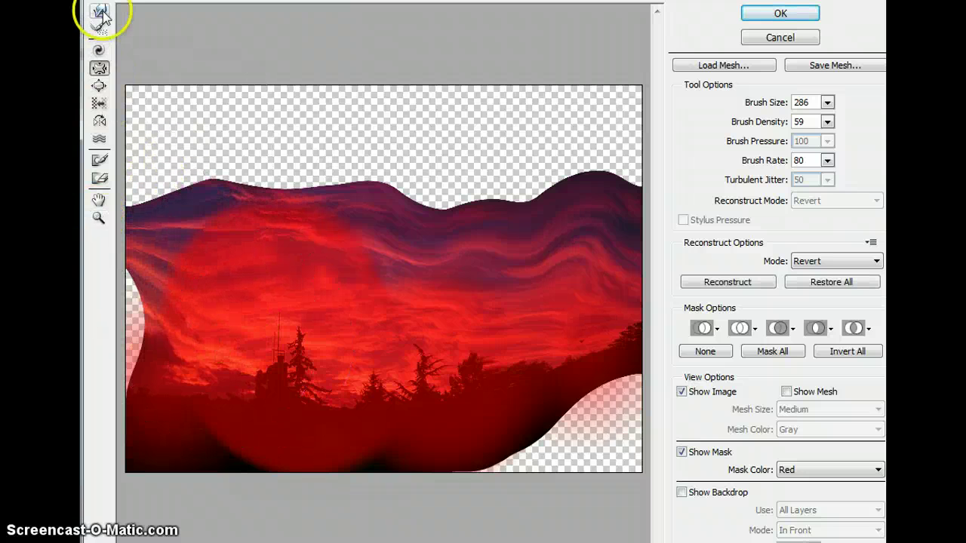
Forward-warp the sky upward to fill the top edge, then thaw the freeze mask off the lower-left trees.
mouse_move(169, 259)
left_mouse_down()
mouse_move(111, 364)
mouse_move(174, 245)
mouse_move(172, 98)
mouse_move(236, 242)
mouse_move(300, 85)
mouse_move(335, 282)
mouse_move(454, 61)
mouse_move(432, 290)
mouse_move(449, 275)
mouse_move(563, 37)
mouse_move(539, 341)
mouse_move(669, 71)
mouse_move(609, 365)
mouse_move(577, 388)
mouse_move(641, 479)
mouse_move(612, 451)
mouse_move(604, 406)
mouse_move(660, 442)
mouse_move(581, 437)
mouse_move(522, 417)
mouse_move(555, 531)
mouse_move(260, 455)
mouse_move(149, 456)
mouse_move(144, 350)
mouse_move(162, 129)
mouse_move(114, 49)
mouse_move(108, 11)
left_mouse_up()
left_click_drag(347, 142, 336, 61)
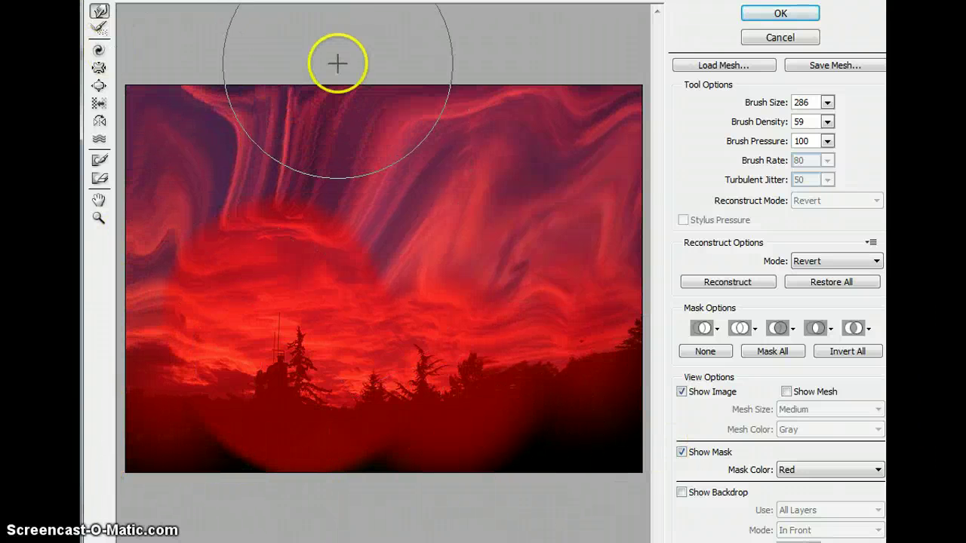
left_click(100, 180)
mouse_move(177, 334)
left_mouse_down()
mouse_move(173, 380)
mouse_move(188, 397)
mouse_move(278, 258)
mouse_move(293, 436)
mouse_move(401, 279)
mouse_move(440, 350)
mouse_move(557, 273)
mouse_move(611, 293)
mouse_move(611, 448)
left_mouse_up()
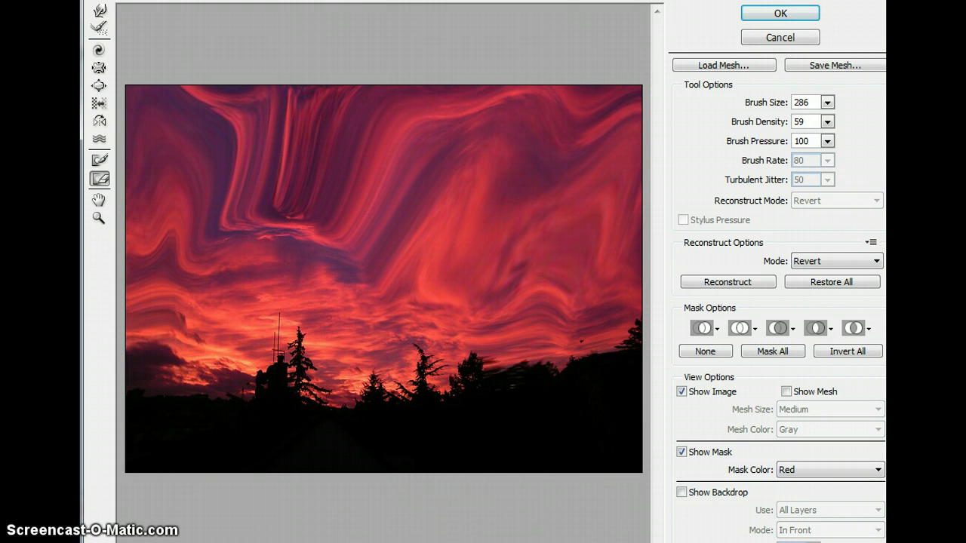
With the Turbulence tool at brush size 91, swirl the middle sky, upper-left flames and right side.
left_click(99, 139)
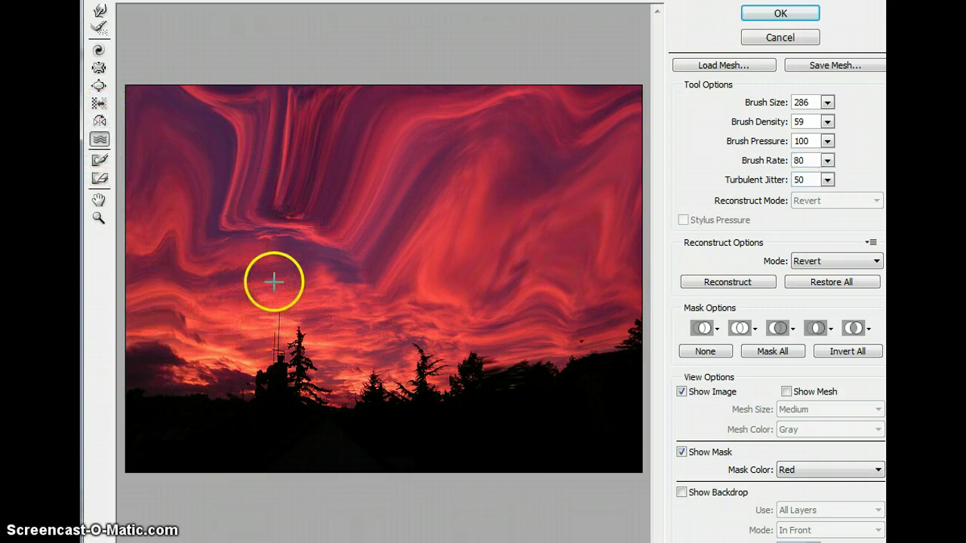
left_click(829, 104)
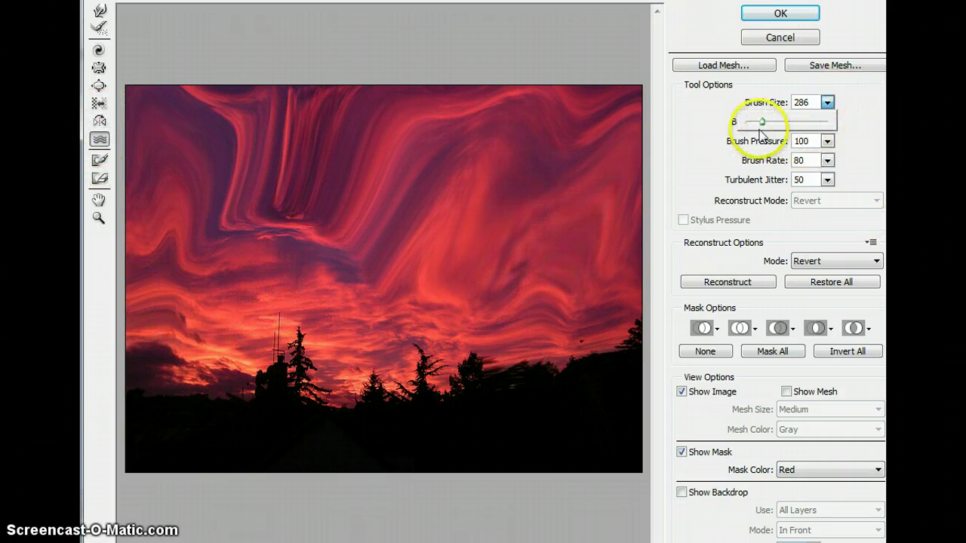
mouse_move(340, 264)
left_mouse_down()
mouse_move(252, 207)
mouse_move(251, 282)
mouse_move(349, 177)
mouse_move(482, 172)
mouse_move(565, 312)
mouse_move(261, 212)
mouse_move(121, 203)
mouse_move(467, 209)
mouse_move(535, 382)
mouse_move(263, 410)
mouse_move(375, 504)
mouse_move(532, 461)
mouse_move(686, 390)
mouse_move(151, 264)
mouse_move(460, 196)
left_mouse_up()
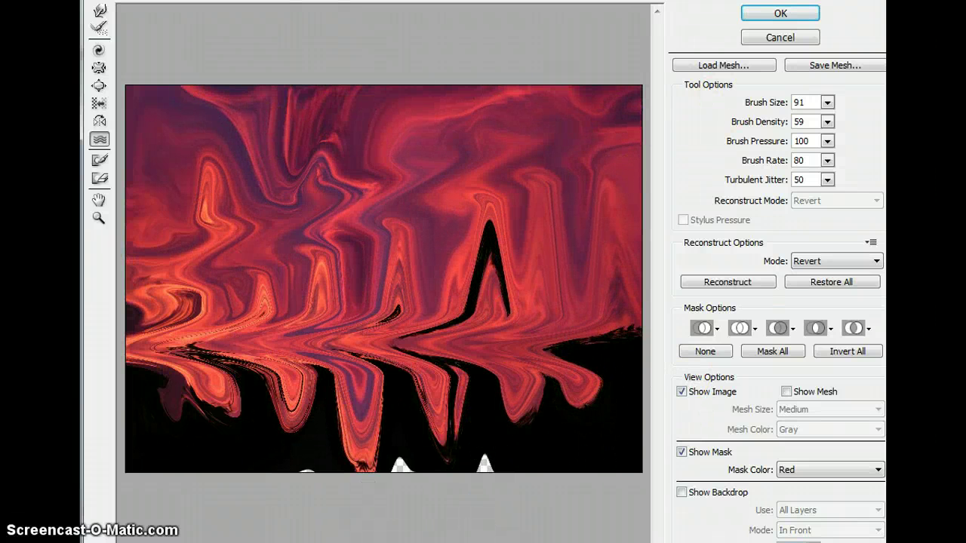
mouse_move(252, 240)
left_mouse_down()
mouse_move(320, 111)
mouse_move(116, 324)
left_mouse_up()
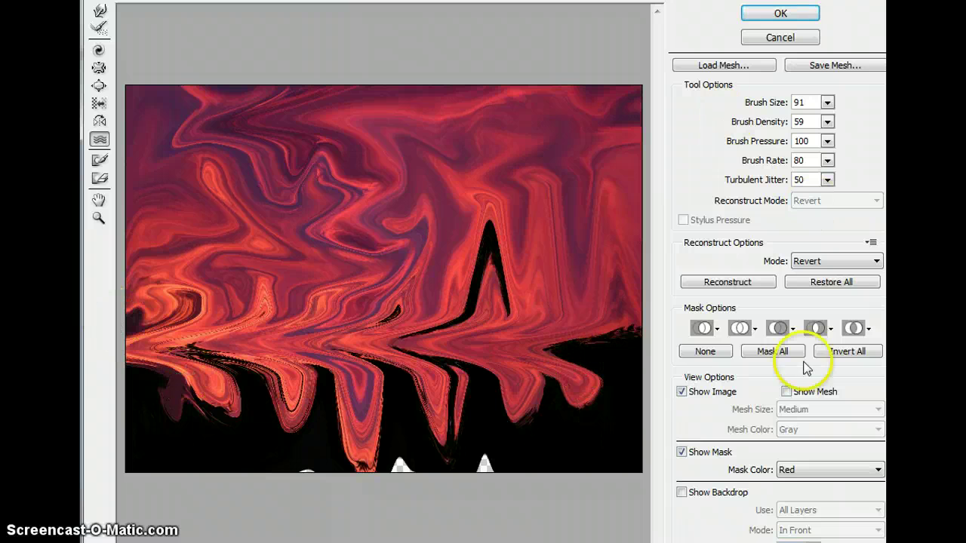
mouse_move(500, 448)
left_mouse_down()
mouse_move(390, 99)
mouse_move(464, 437)
mouse_move(388, 60)
mouse_move(387, 373)
mouse_move(386, 172)
mouse_move(397, 297)
mouse_move(430, 317)
mouse_move(619, 69)
left_mouse_up()
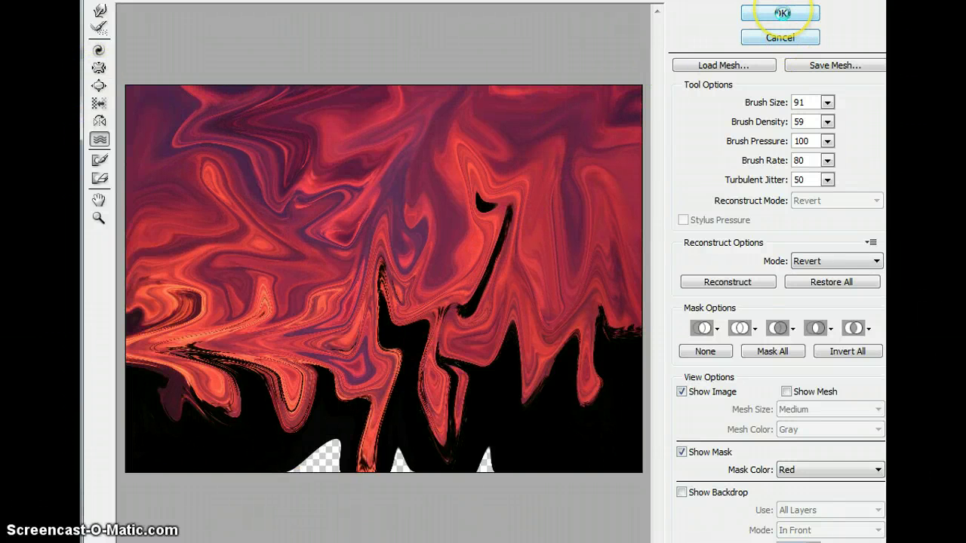
Commit the Liquify warp, apply Stylize > Solarize, and reopen the Filter menu.
left_click(782, 12)
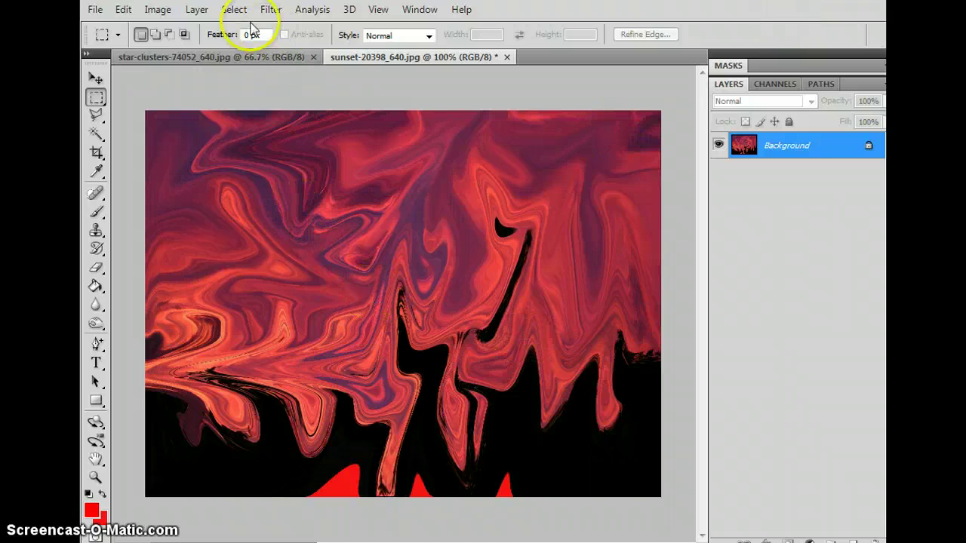
left_click(272, 9)
mouse_move(202, 270)
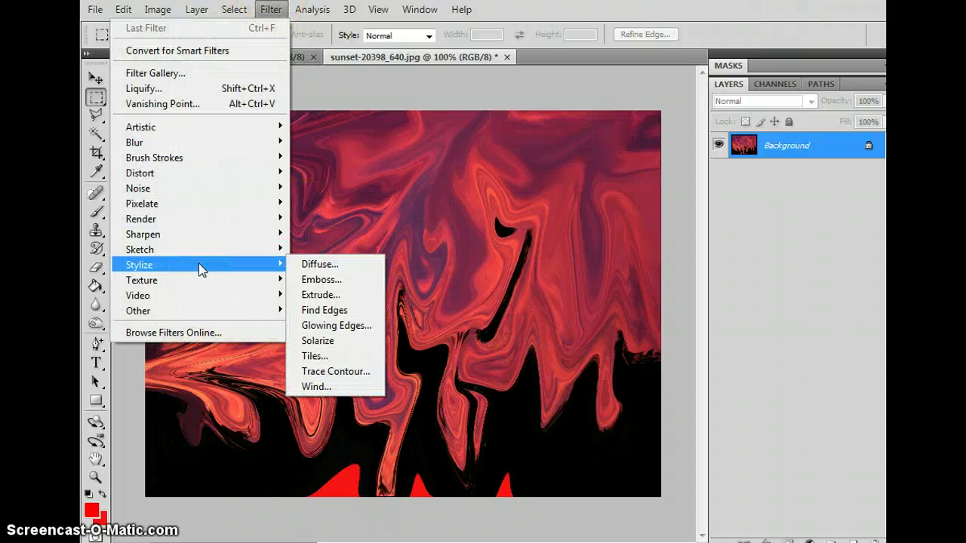
left_click(318, 340)
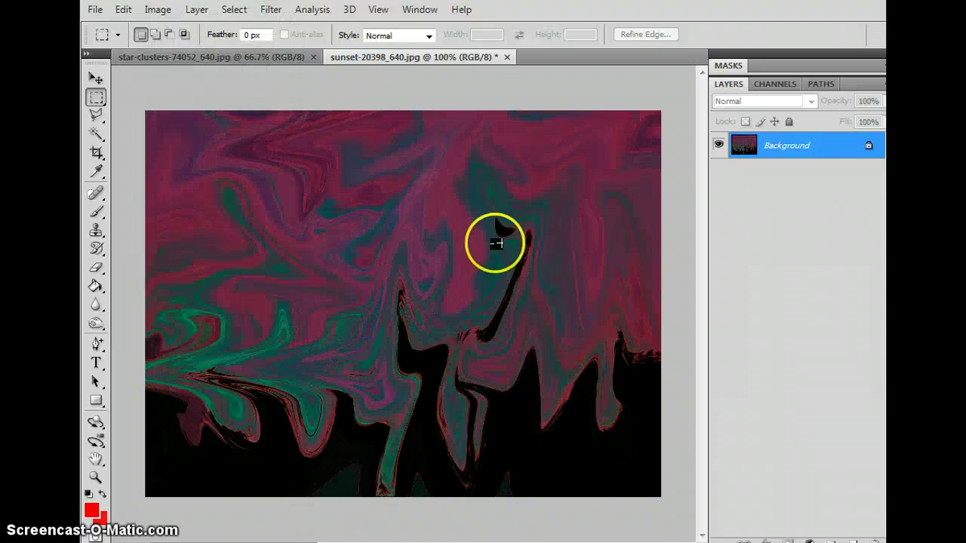
left_click(271, 9)
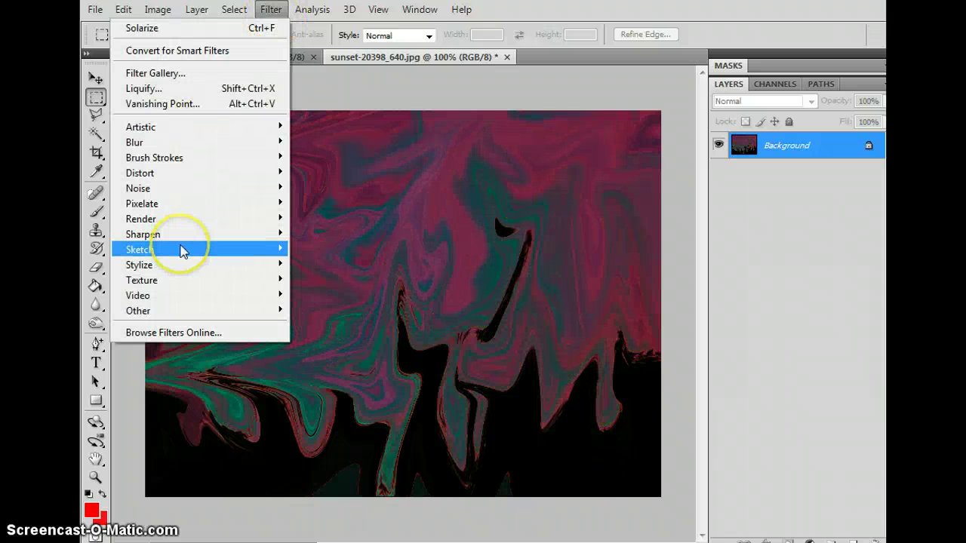
Render a Lens Flare centred on the left side of the image.
mouse_move(181, 249)
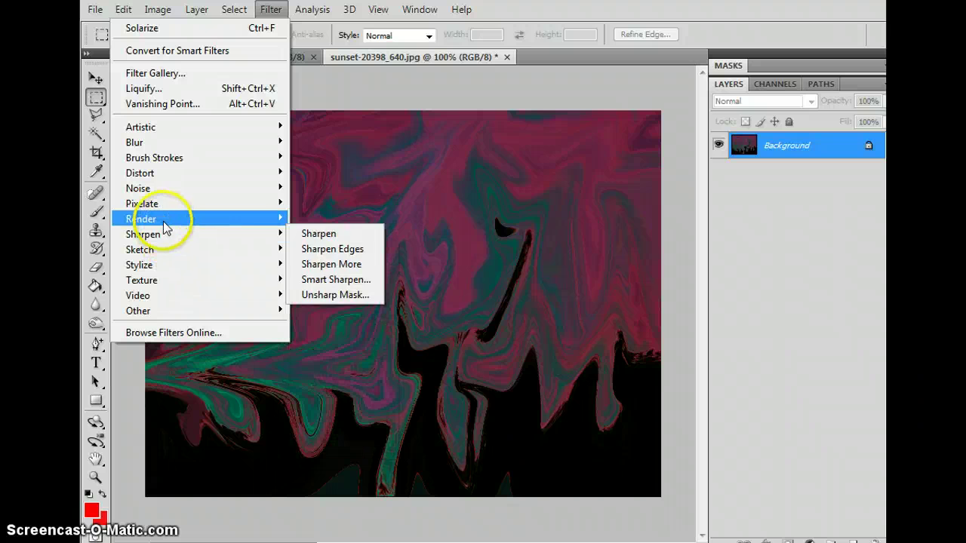
mouse_move(164, 223)
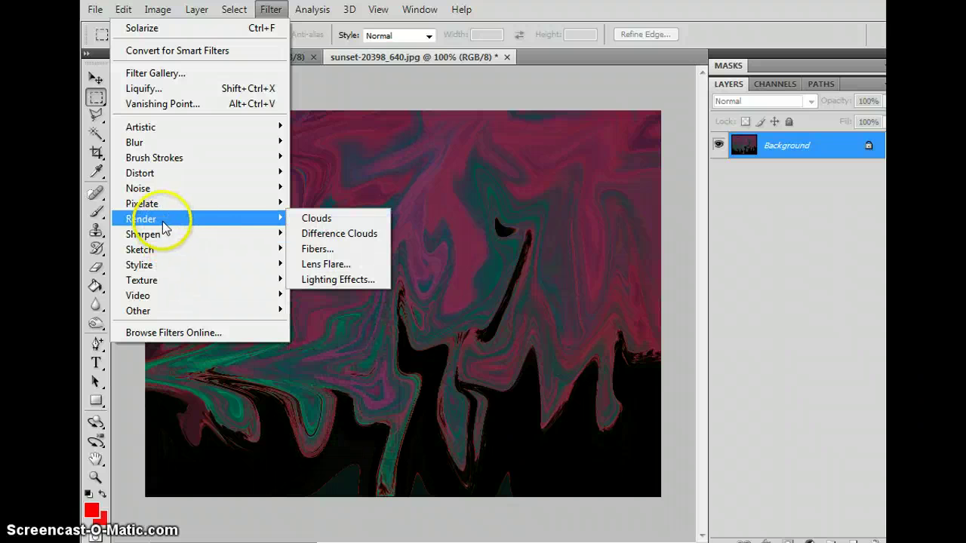
left_click(333, 264)
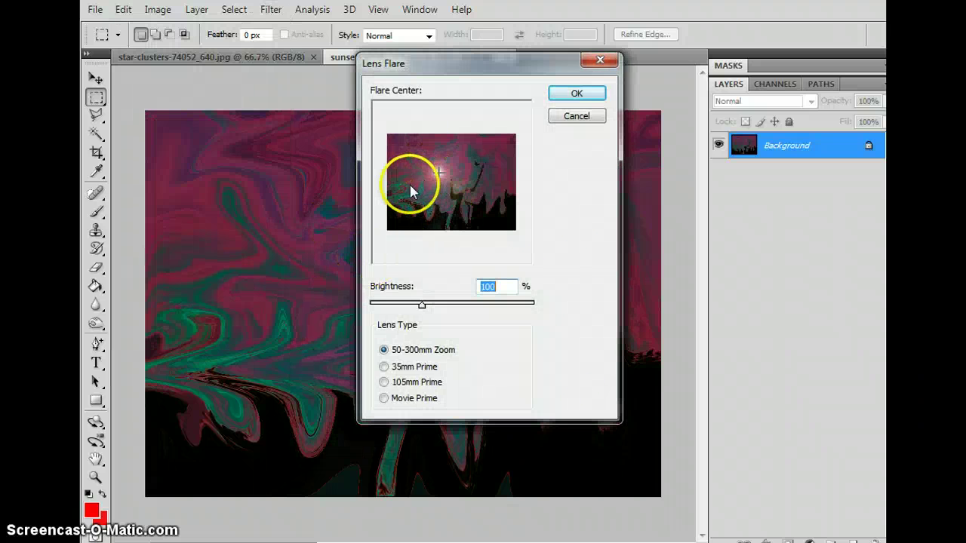
left_click(407, 192)
left_click(598, 94)
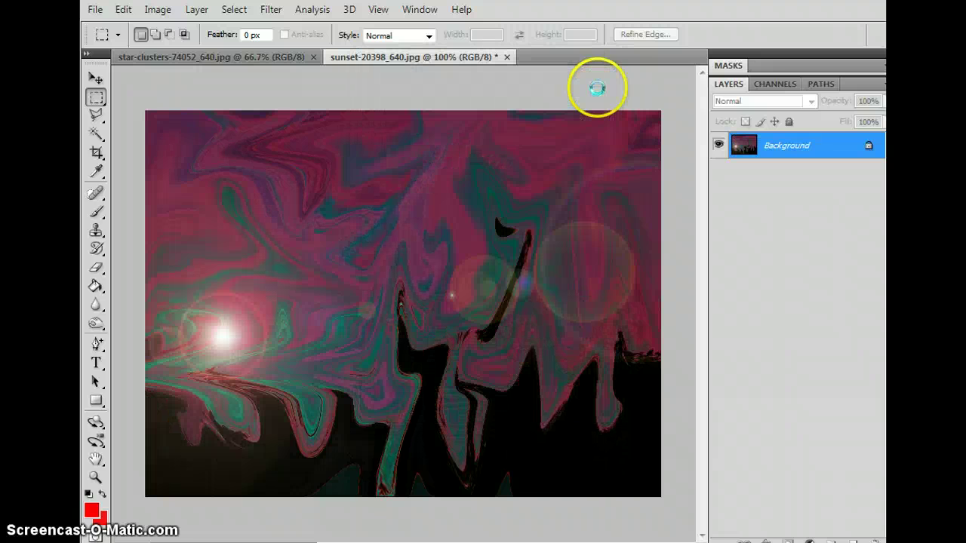
Bring up the Filter > Distort submenu.
left_click(270, 10)
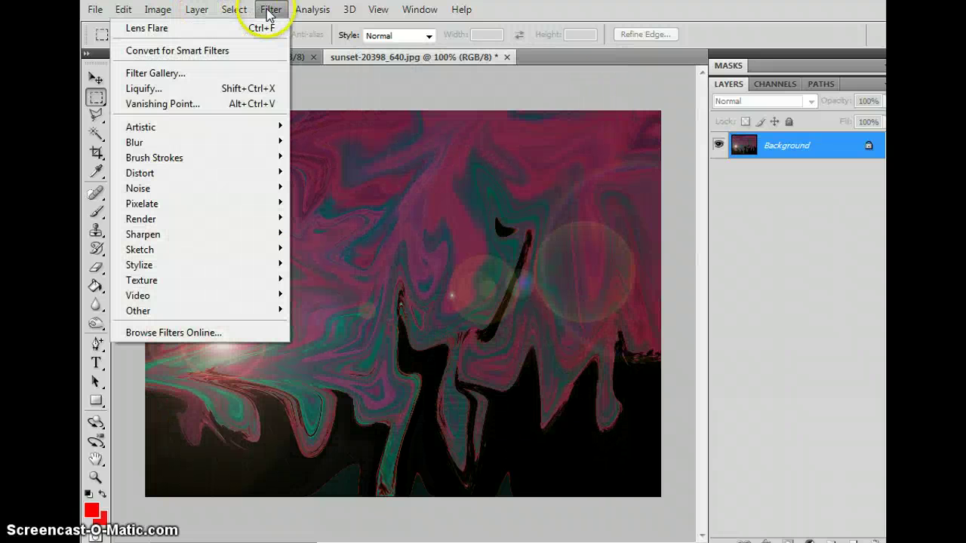
mouse_move(206, 213)
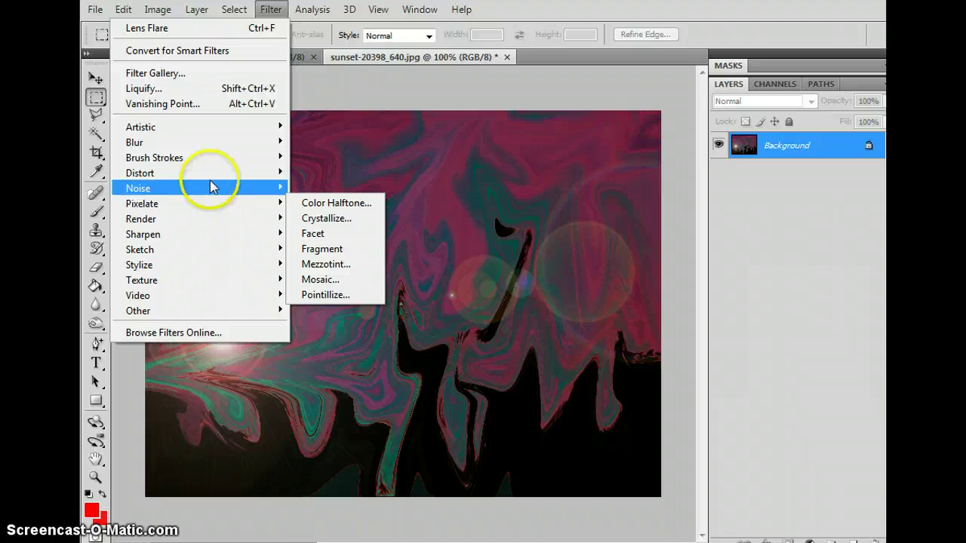
mouse_move(215, 175)
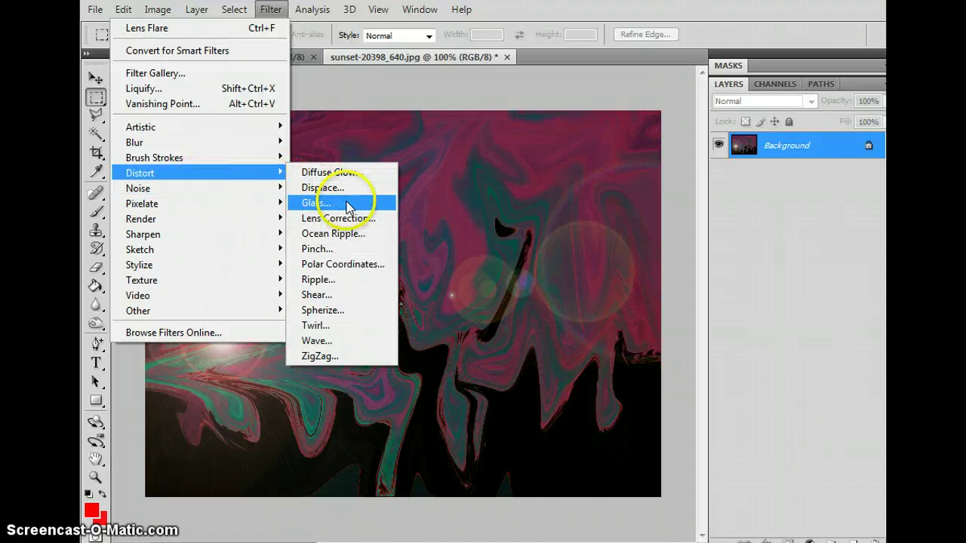
Apply Distort > Ripple with amount 999 and Medium size.
left_click(348, 280)
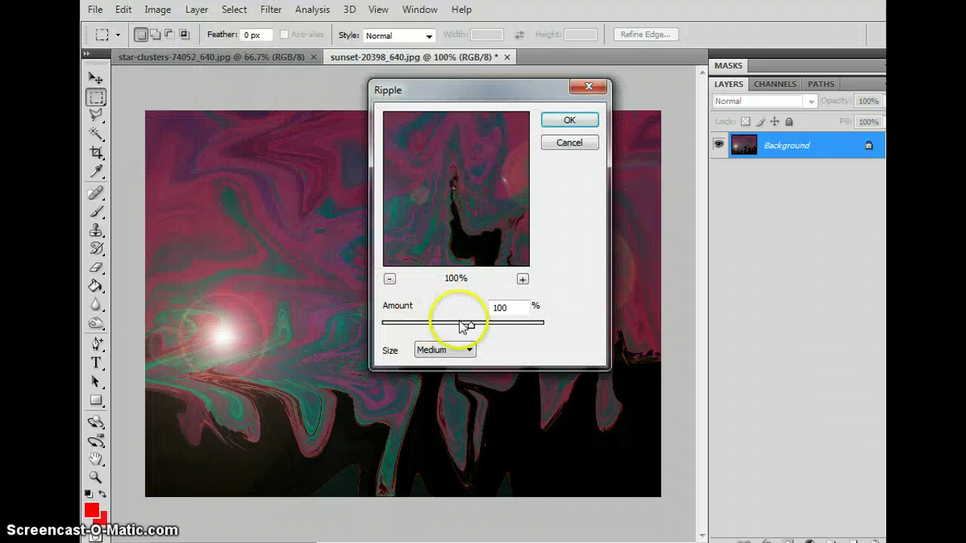
left_click_drag(479, 326, 556, 329)
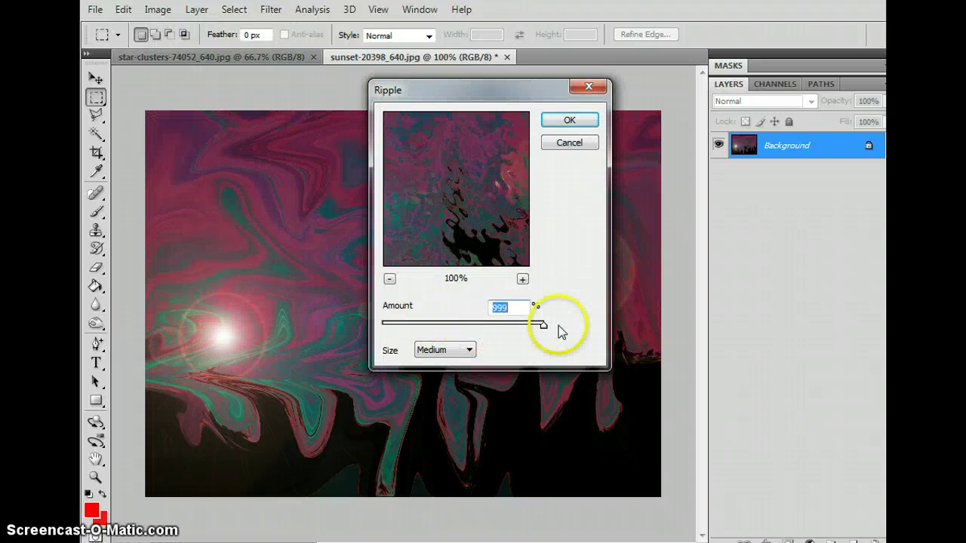
left_click(570, 121)
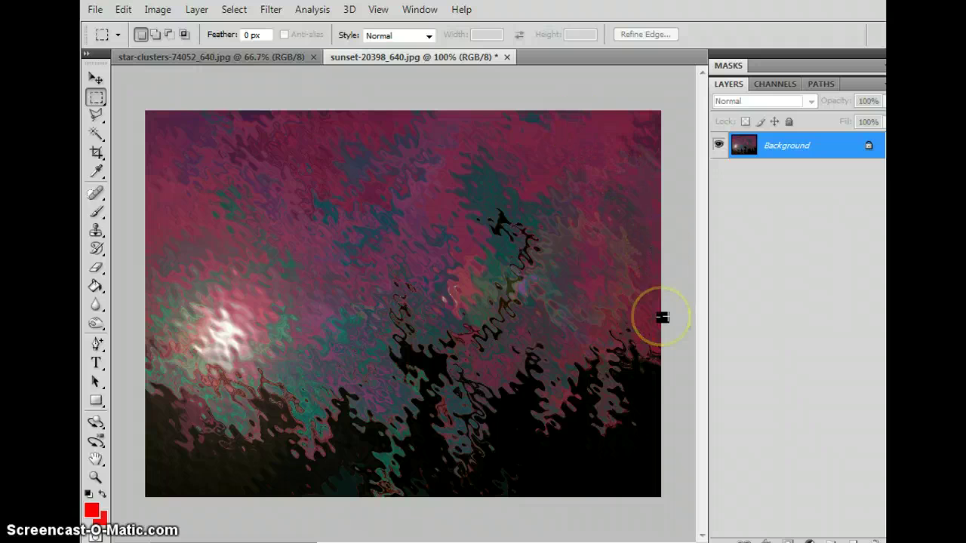